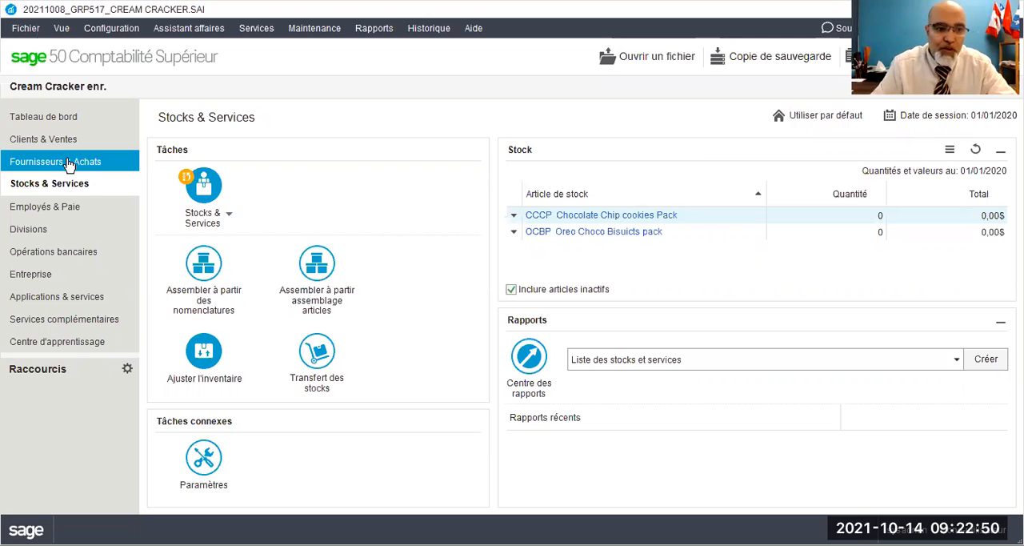
Step: Open a blank new supplier record in Fournisseurs & Achats and shift its window slightly
{"action": "left_click", "coordinate": [83, 168]}
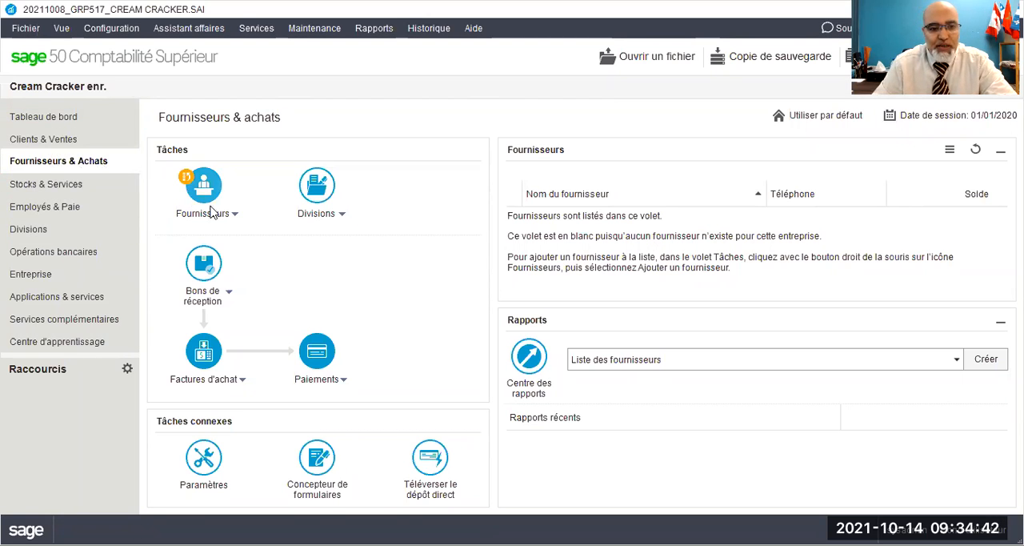
{"action": "left_click", "coordinate": [234, 216]}
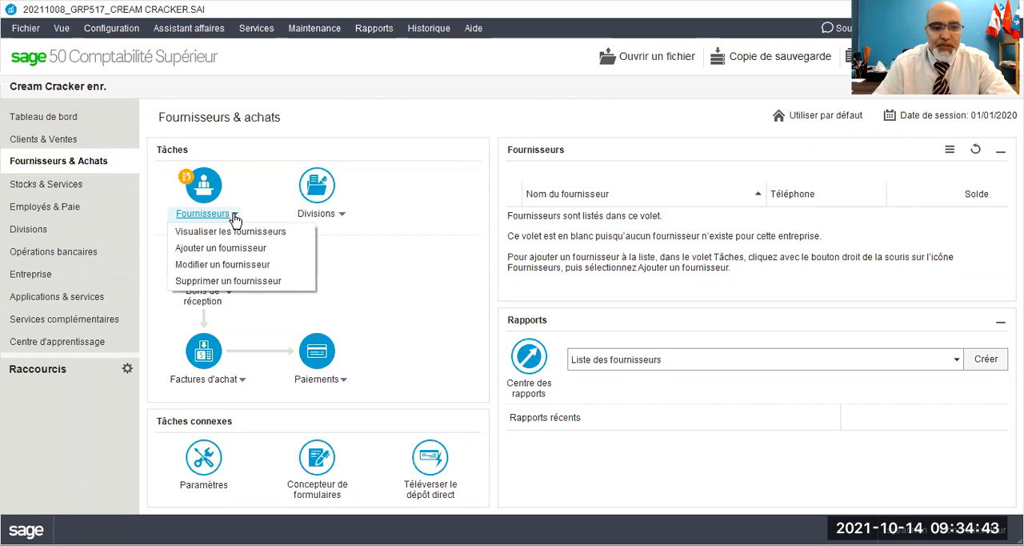
{"action": "left_click", "coordinate": [224, 252]}
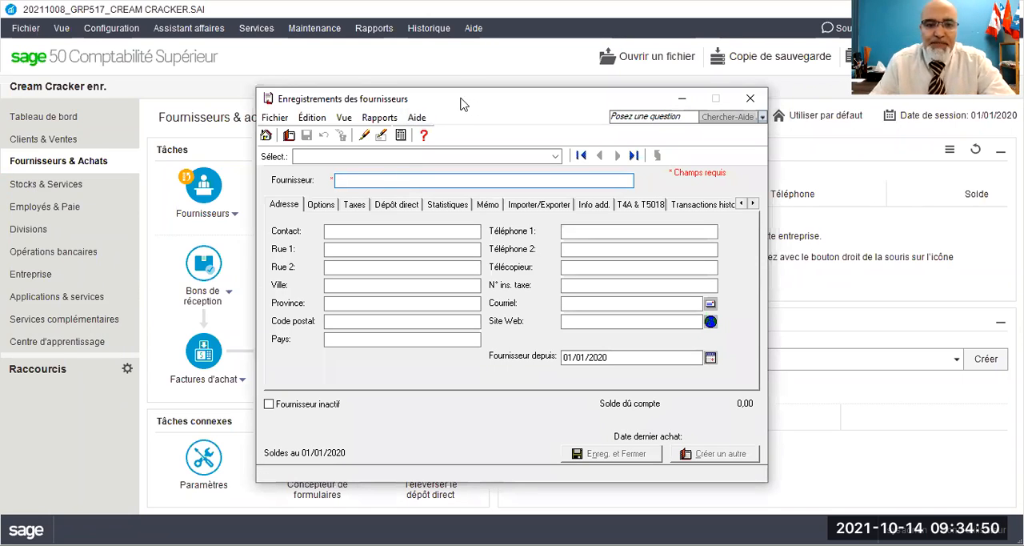
{"action": "left_click_drag", "start_coordinate": [461, 105], "coordinate": [418, 92]}
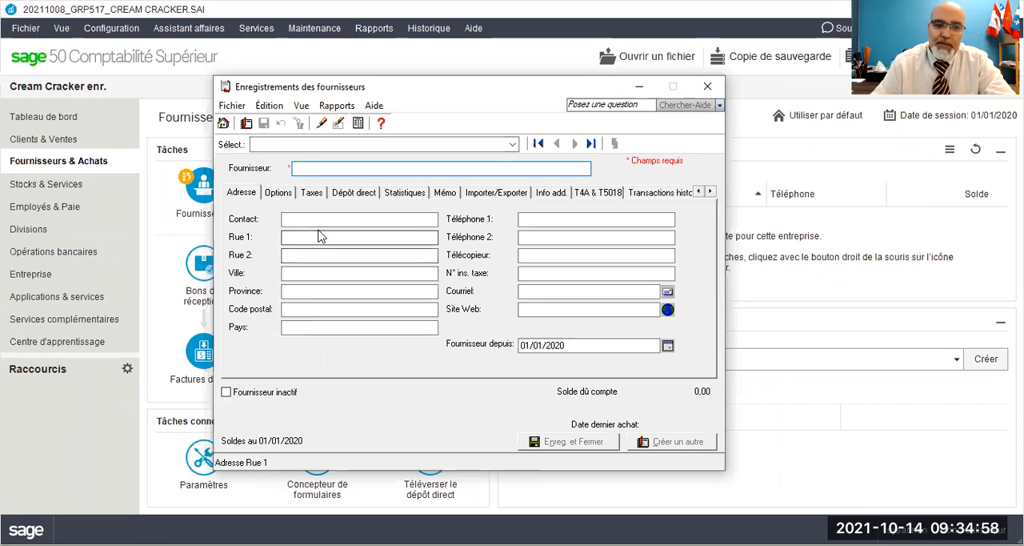
Step: Examine the blank supplier record's options, taxes, direct deposit, statistics, memo, import/export, additional info and T4A & T5018 settings, returning to the address details
{"action": "left_click", "coordinate": [278, 193]}
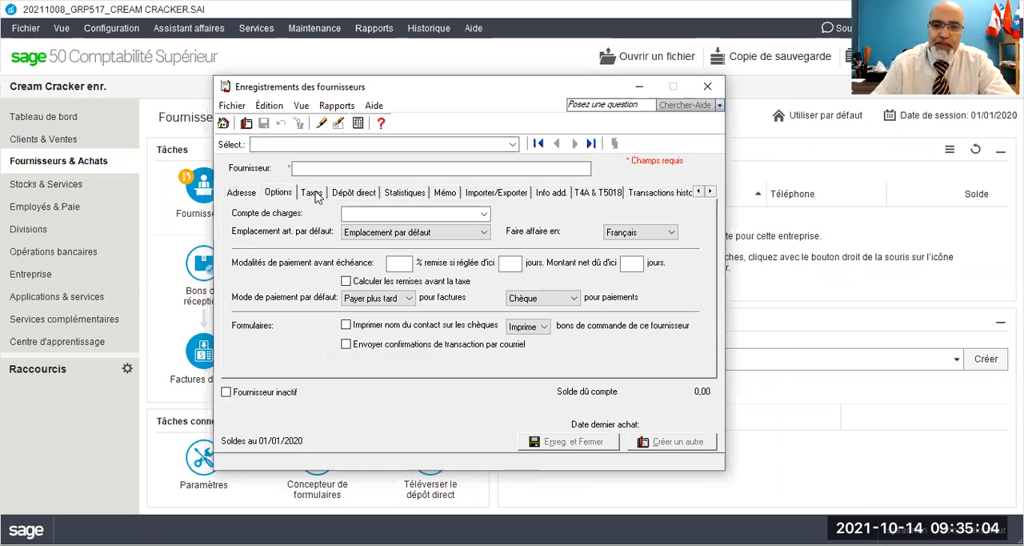
{"action": "left_click", "coordinate": [312, 193]}
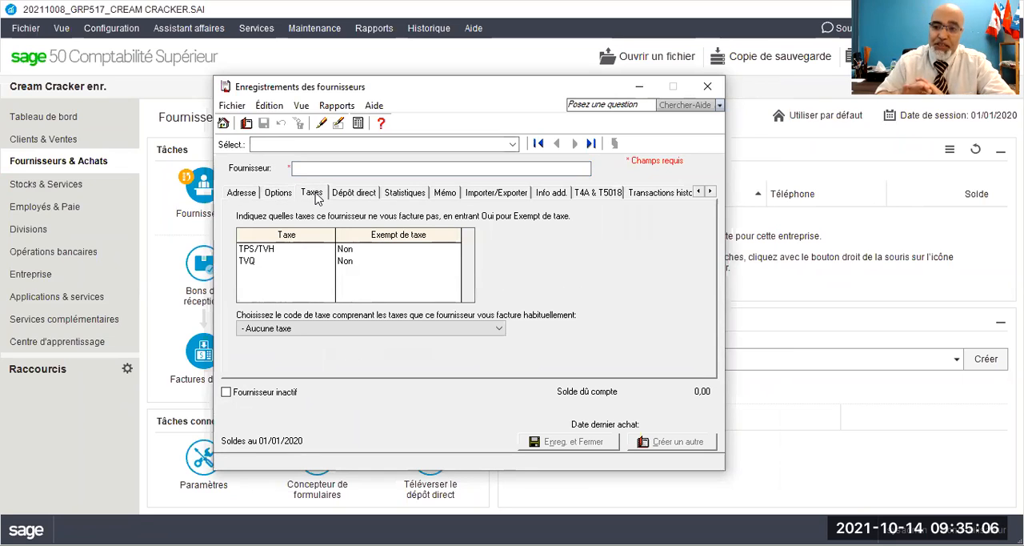
{"action": "left_click", "coordinate": [354, 194]}
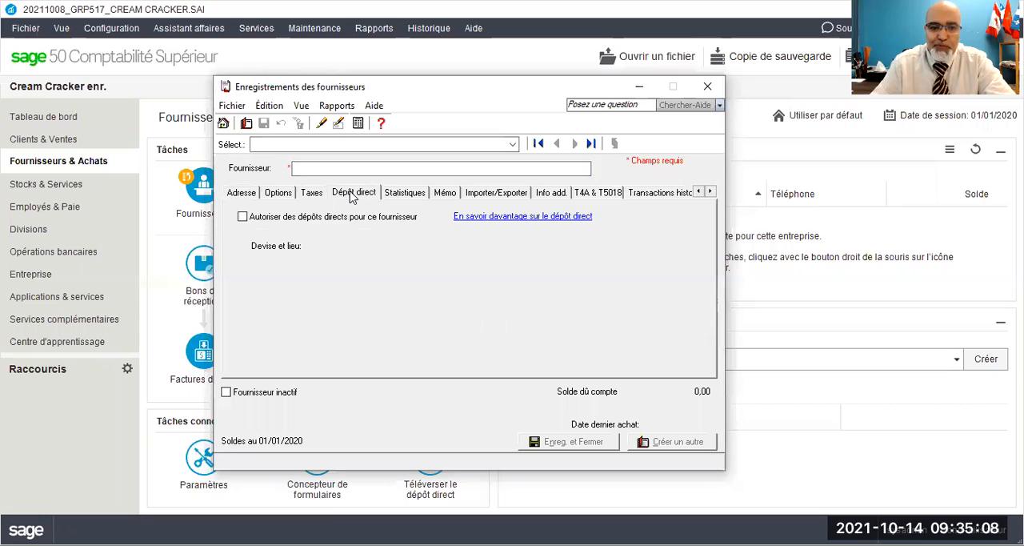
{"action": "left_click", "coordinate": [395, 194]}
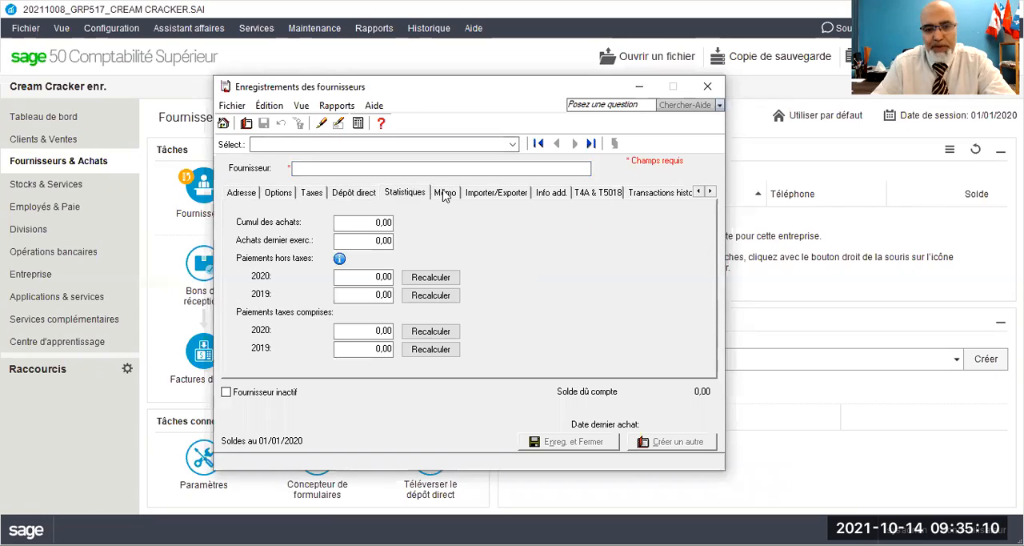
{"action": "left_click", "coordinate": [445, 194]}
{"action": "left_click", "coordinate": [478, 197]}
{"action": "left_click", "coordinate": [563, 194]}
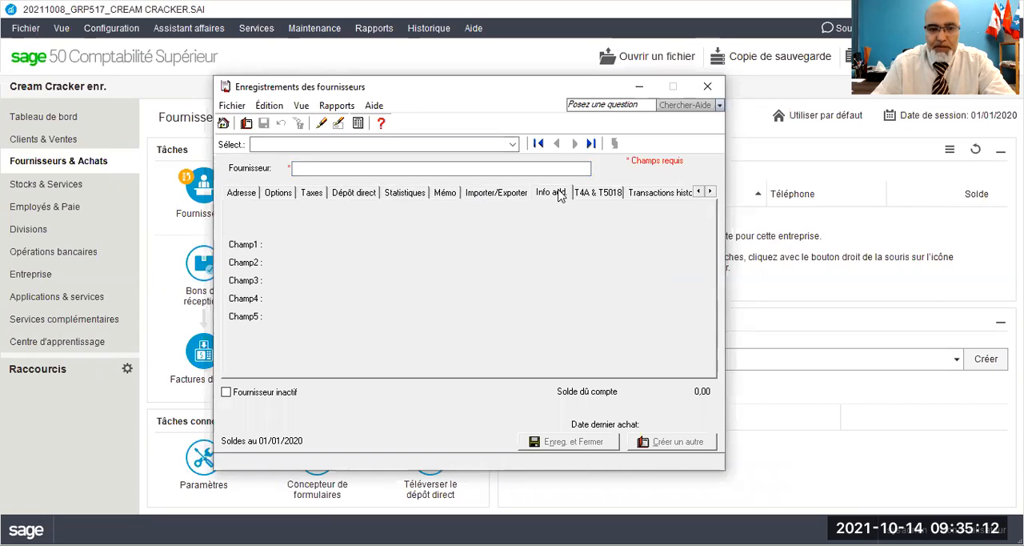
{"action": "left_click", "coordinate": [600, 194]}
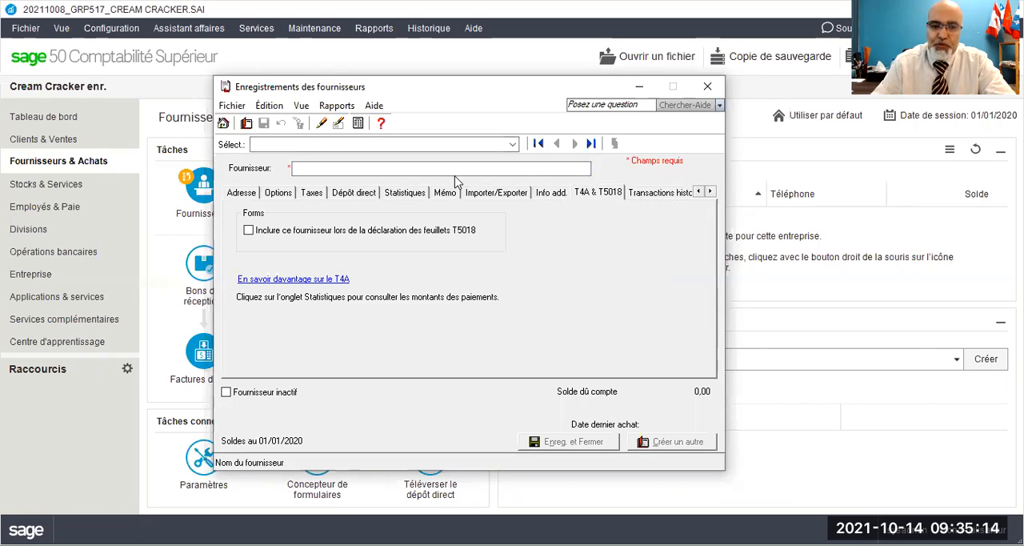
{"action": "left_click", "coordinate": [235, 197]}
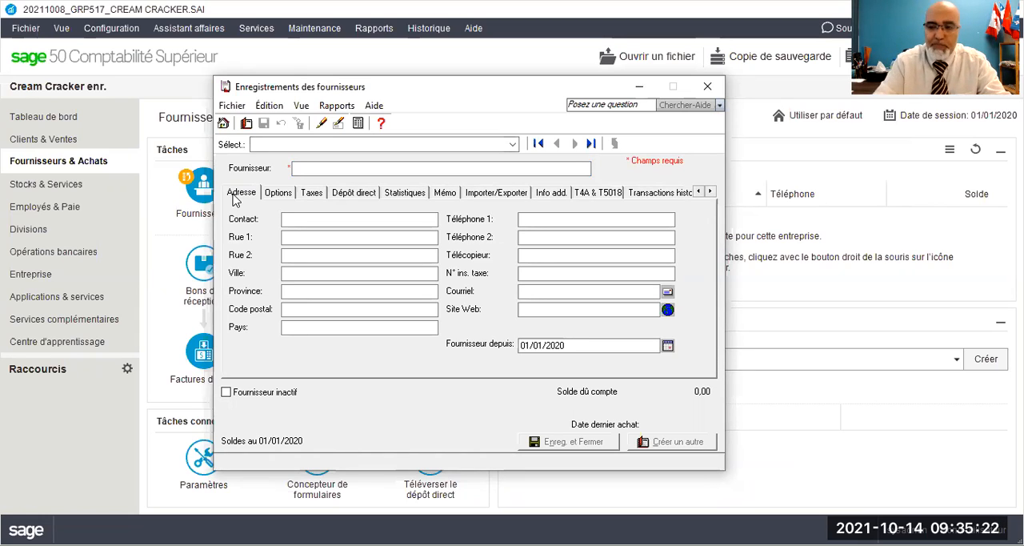
Step: Name the supplier Britannia enr. and enter the contact person's full name
{"action": "left_click", "coordinate": [312, 169]}
{"action": "type", "text": "Britannia enr."}
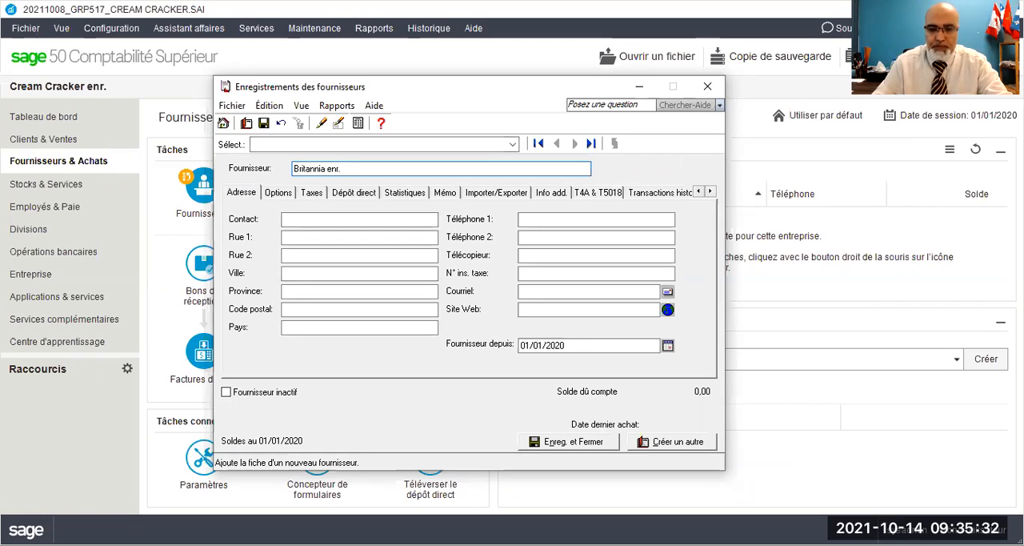
{"action": "left_click", "coordinate": [571, 478]}
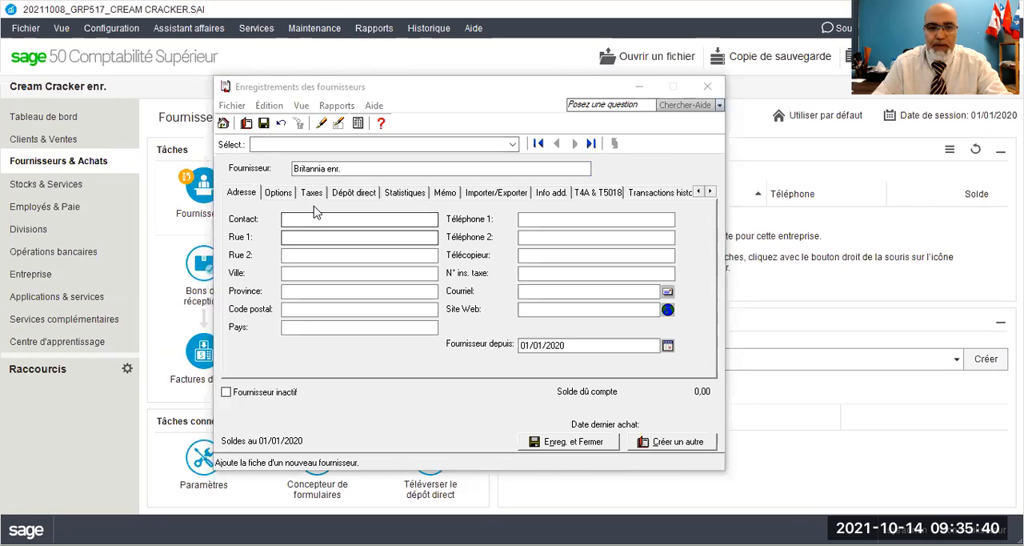
{"action": "left_click", "coordinate": [300, 220]}
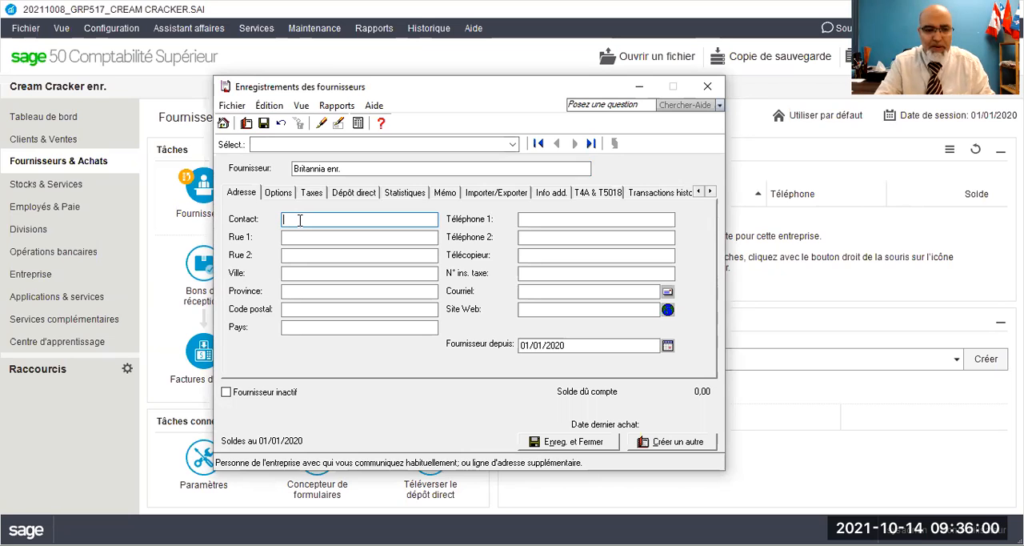
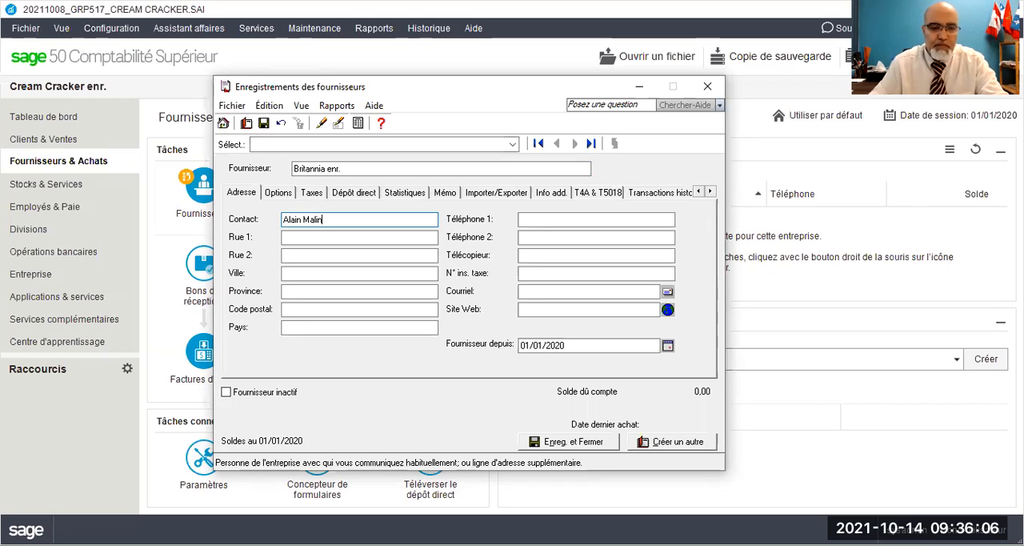
{"action": "key", "text": "Tab"}
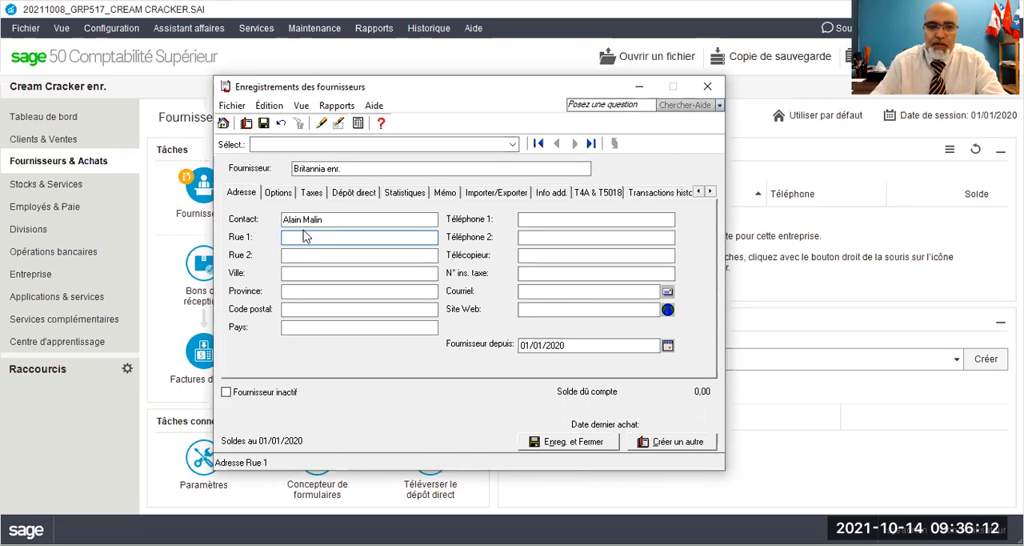
{"action": "left_click_drag", "start_coordinate": [369, 170], "coordinate": [291, 180]}
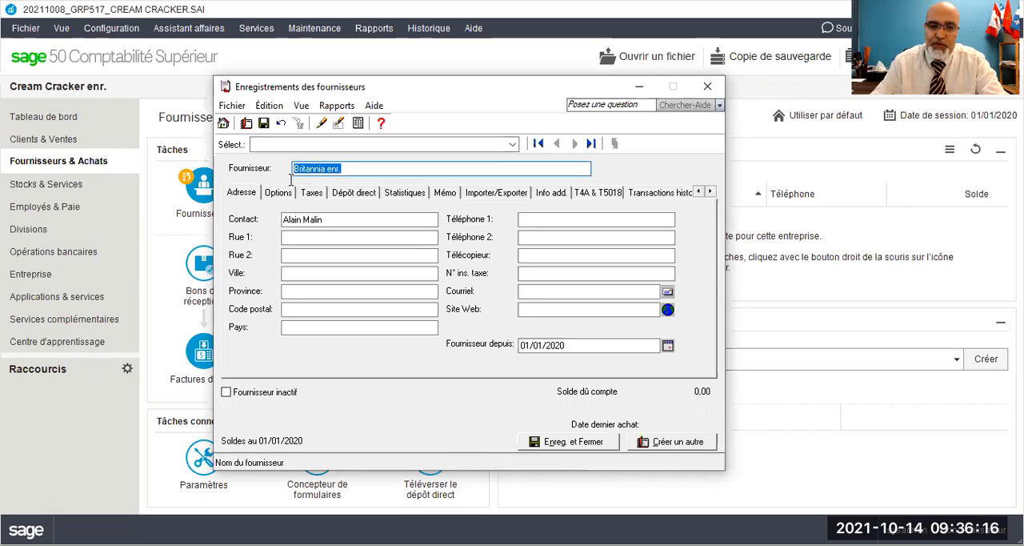
{"action": "left_click", "coordinate": [326, 220]}
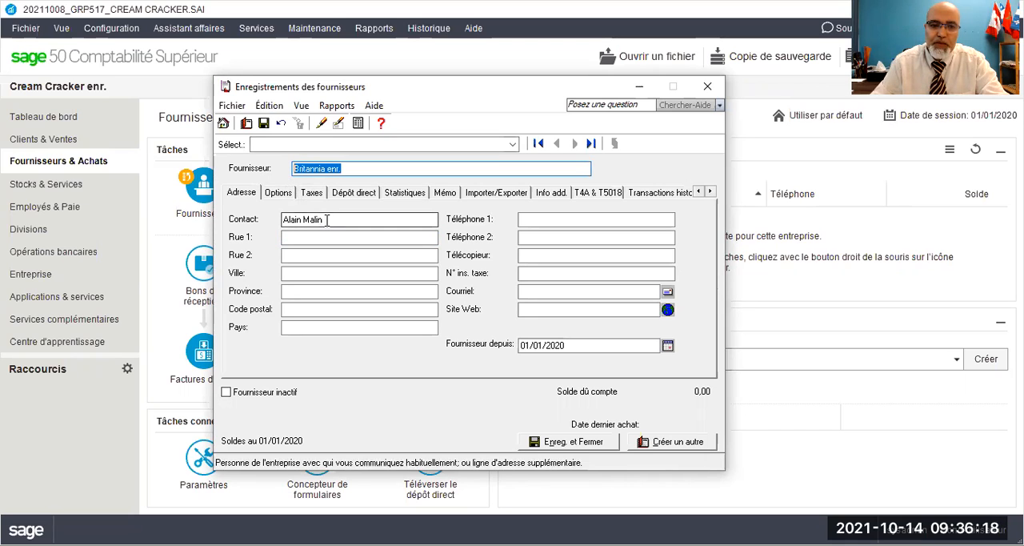
{"action": "left_click_drag", "start_coordinate": [328, 220], "coordinate": [281, 222]}
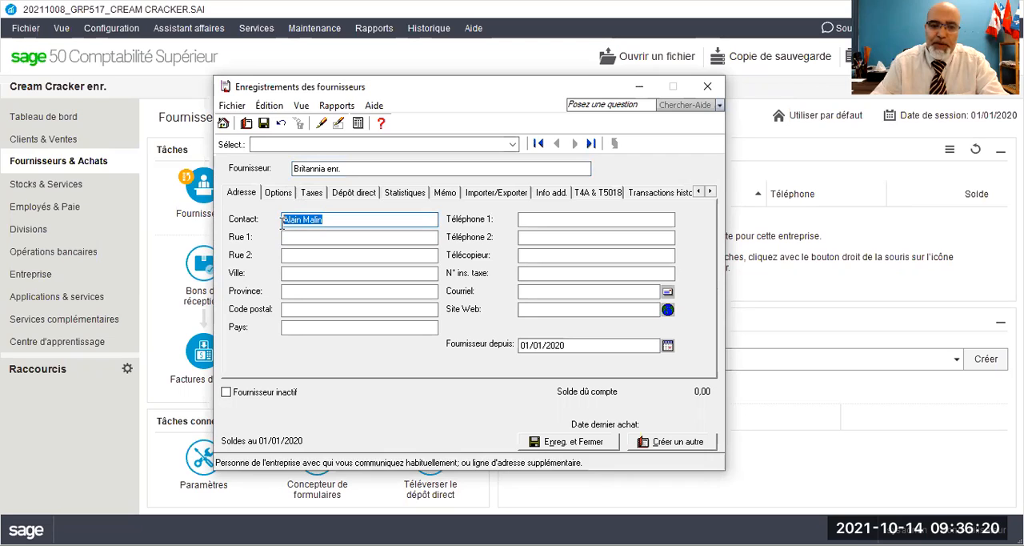
Step: Fill in the supplier's street address on the first street line, leaving the second line empty
{"action": "left_click", "coordinate": [292, 237]}
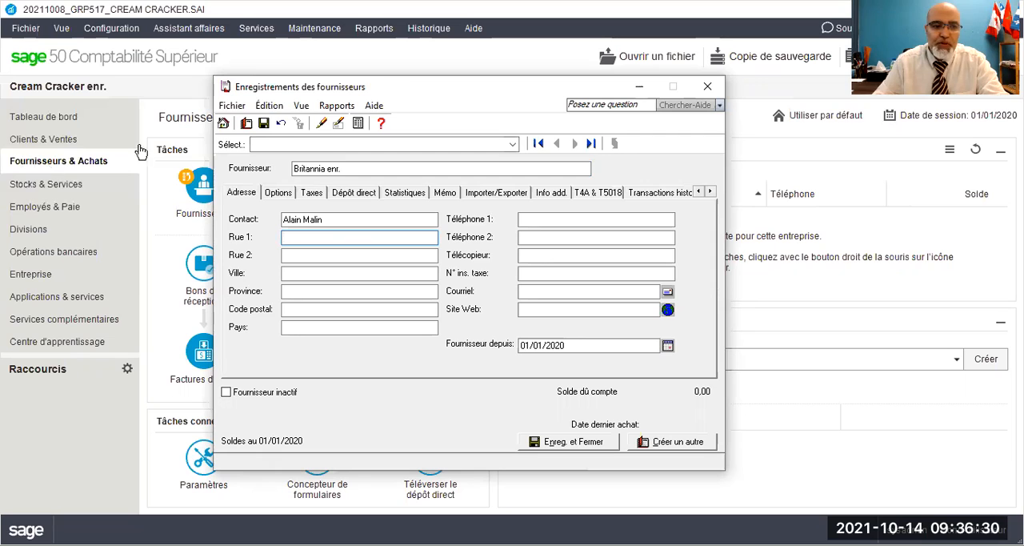
{"action": "left_click_drag", "start_coordinate": [410, 92], "coordinate": [479, 83]}
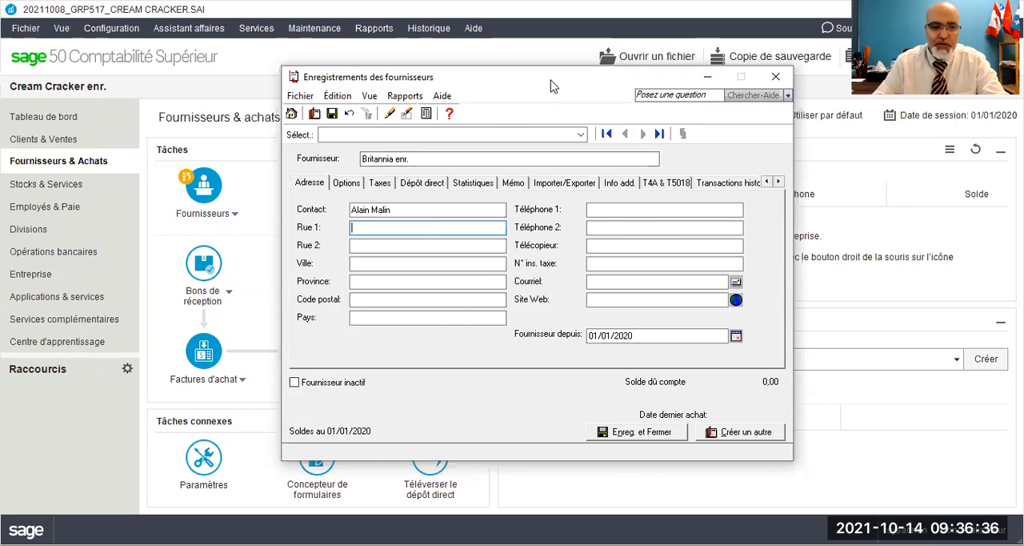
{"action": "left_click_drag", "start_coordinate": [550, 85], "coordinate": [378, 66]}
{"action": "type", "text": "123 Good Luck"}
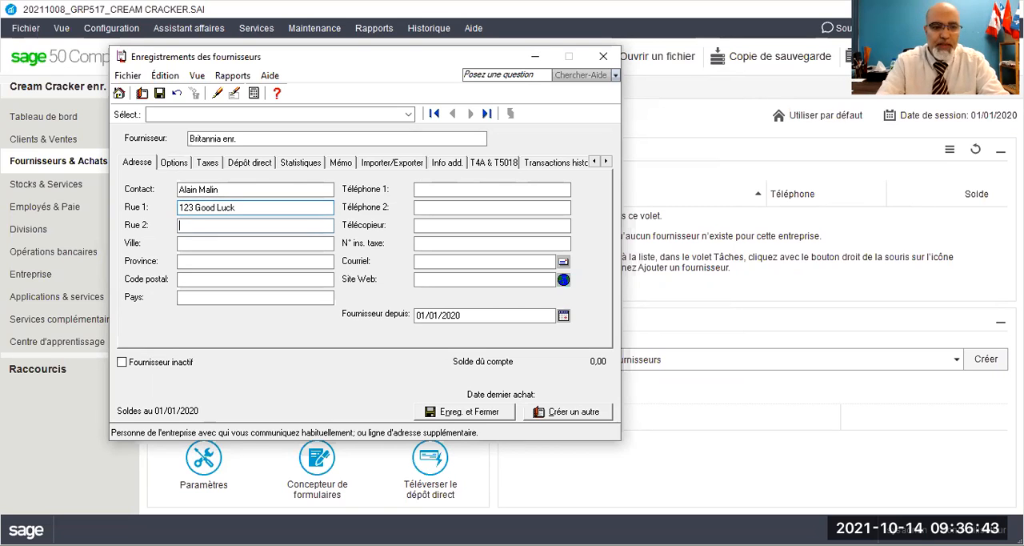
{"action": "key", "text": "Tab"}
Step: Complete the supplier's address with city Montréal, province Québec, the postal code and country Canada
{"action": "key", "text": "Tab"}
{"action": "type", "text": "Montréal"}
{"action": "key", "text": "Tab"}
{"action": "type", "text": "Québ"}
{"action": "key", "text": "Tab"}
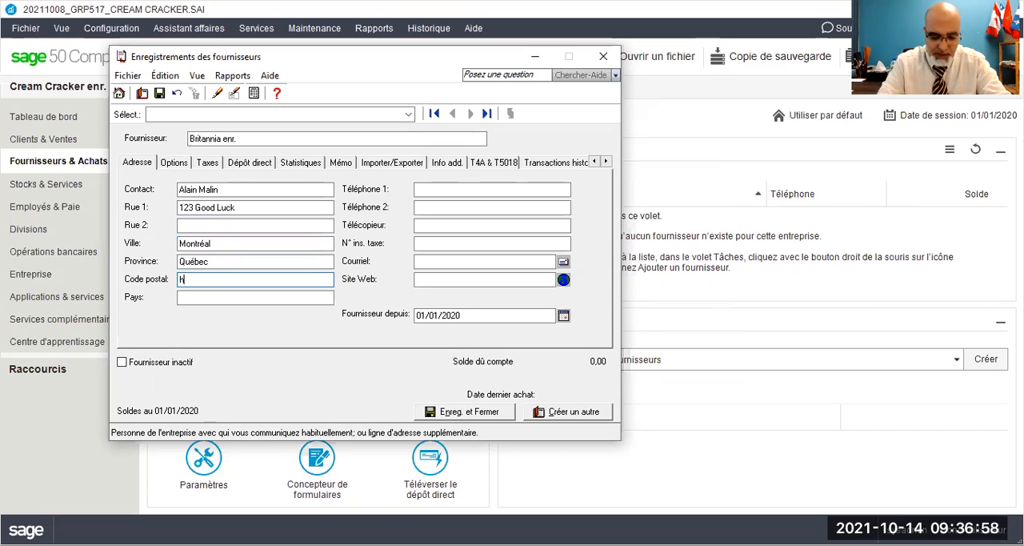
{"action": "type", "text": "1h 1h1"}
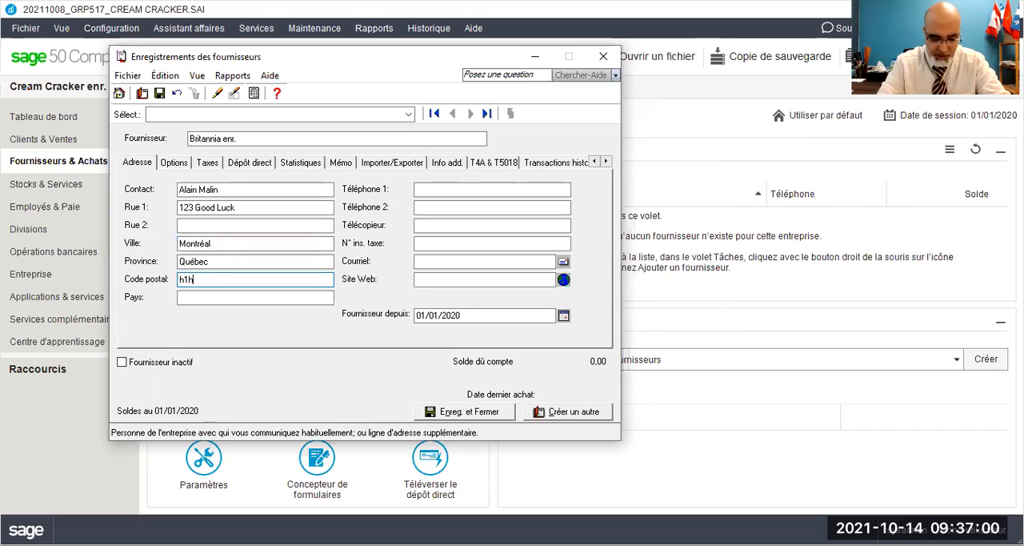
{"action": "key", "text": "Tab"}
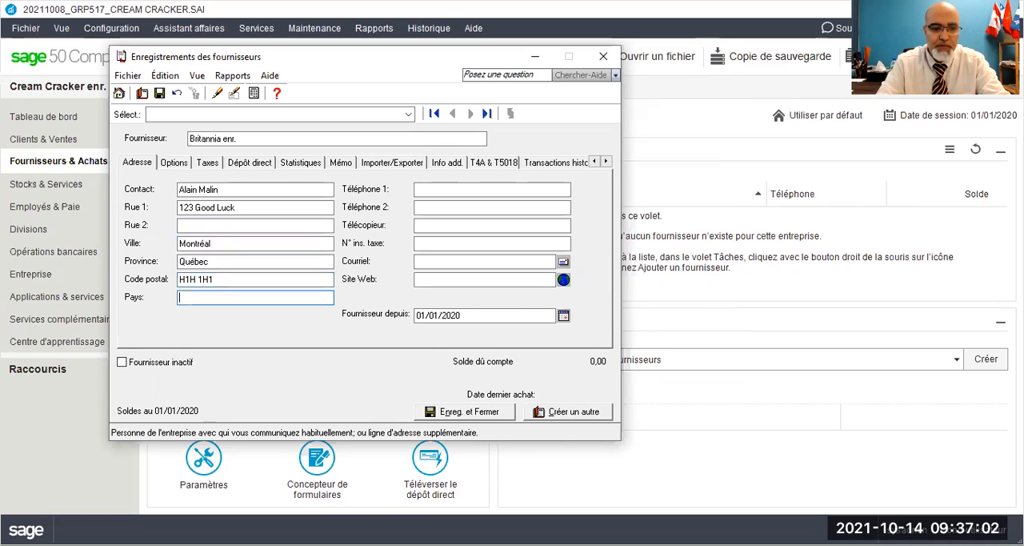
{"action": "type", "text": "Canada"}
{"action": "key", "text": "Tab"}
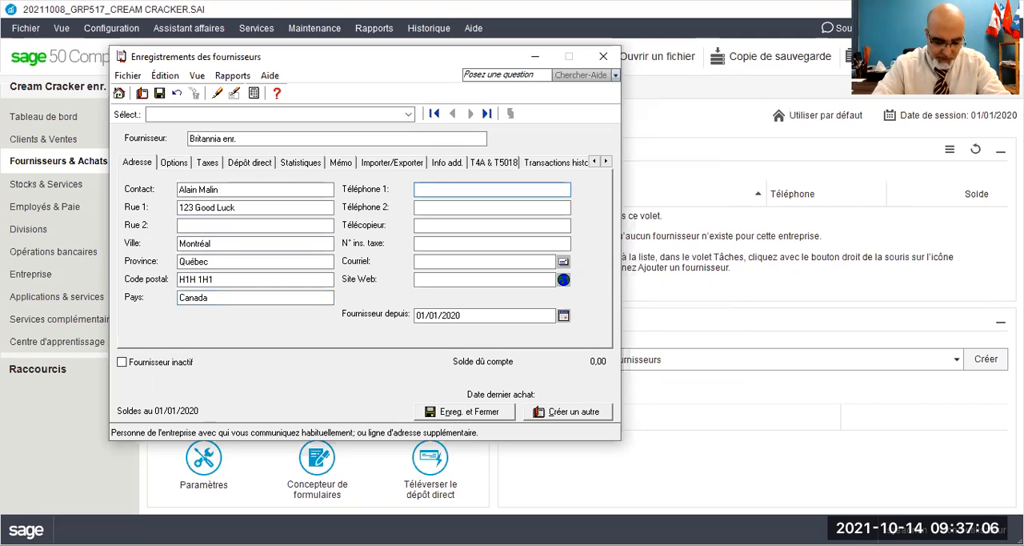
Step: Enter the supplier's primary phone number and fax number, leaving the second phone number empty
{"action": "type", "text": "514"}
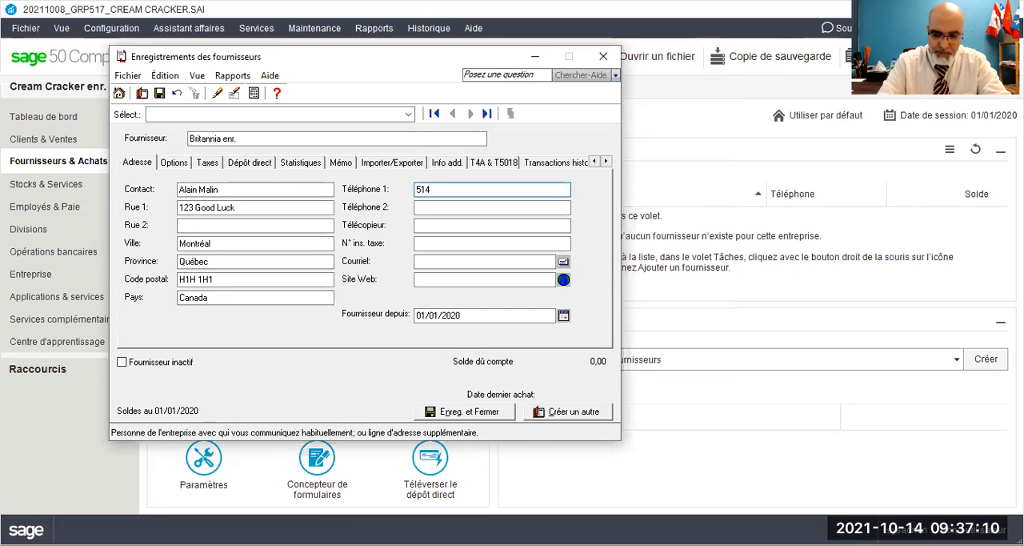
{"action": "type", "text": ") 777"}
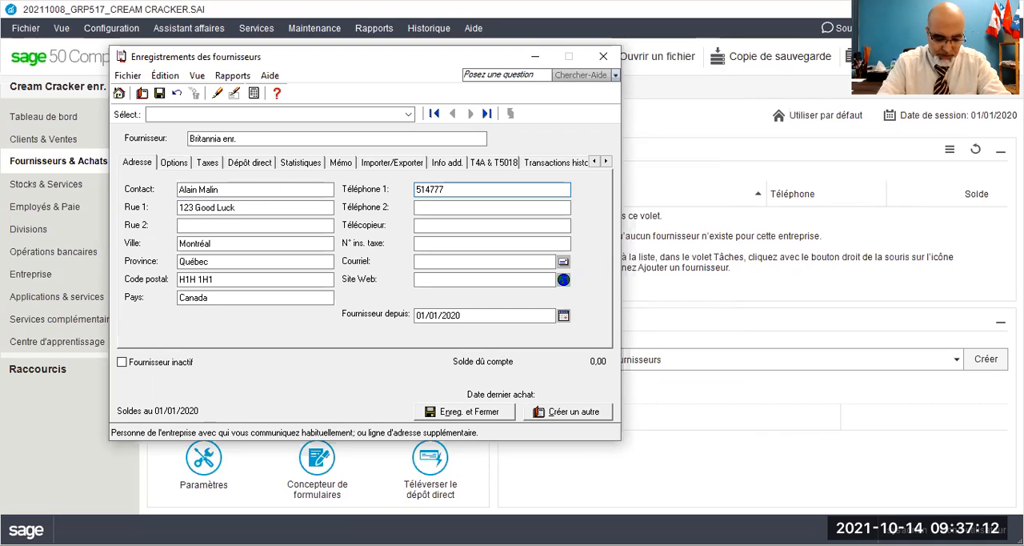
{"action": "type", "text": "-7777"}
{"action": "key", "text": "Tab"}
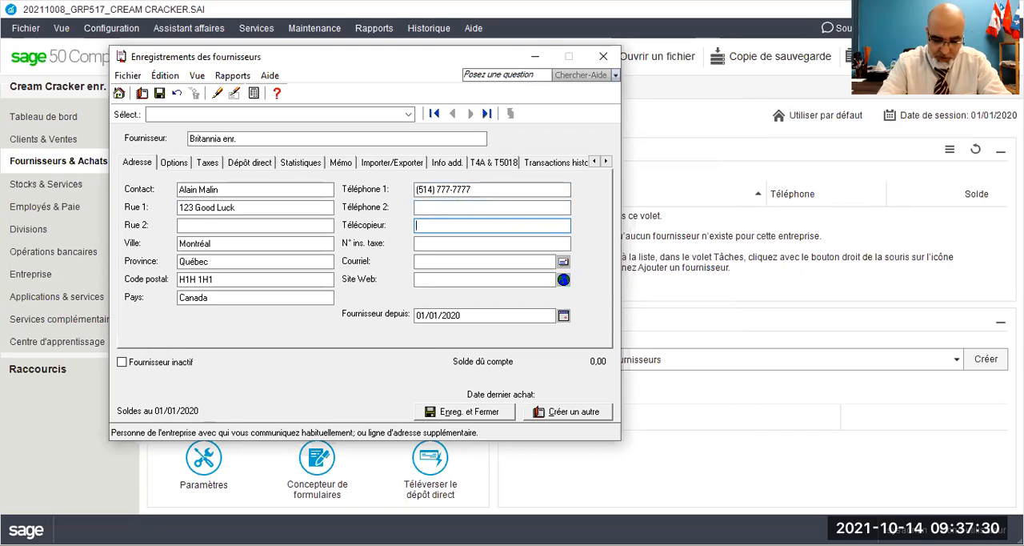
{"action": "type", "text": "14"}
{"action": "type", "text": "7778888"}
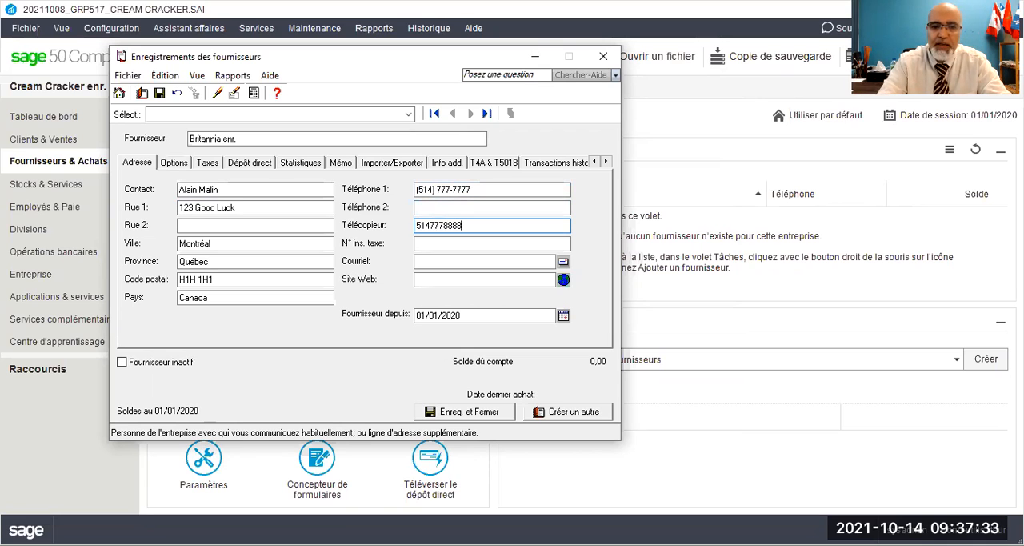
{"action": "key", "text": "Tab"}
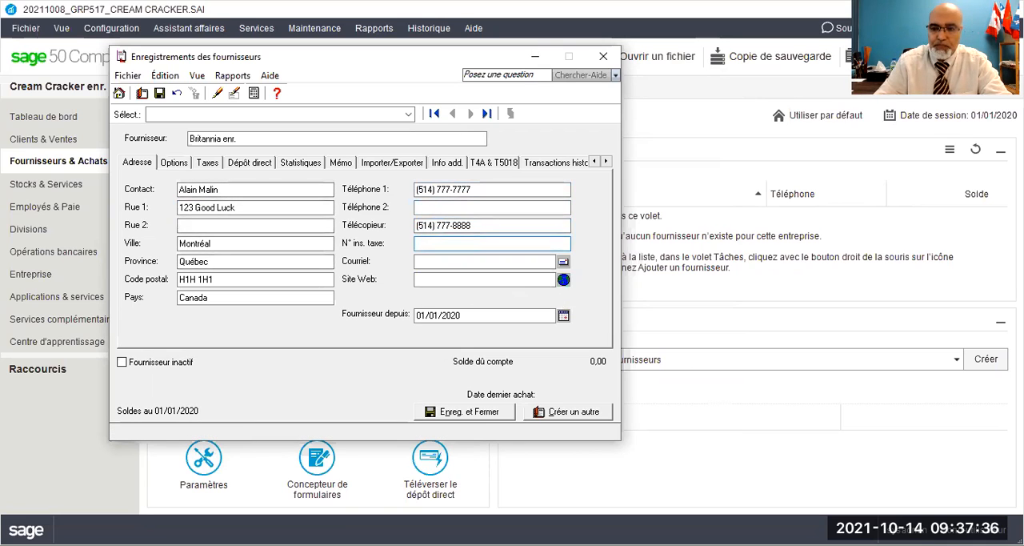
Step: Leave the supplier's tax registration number empty and fill in the supplier's contact e-mail address
{"action": "left_click", "coordinate": [438, 242]}
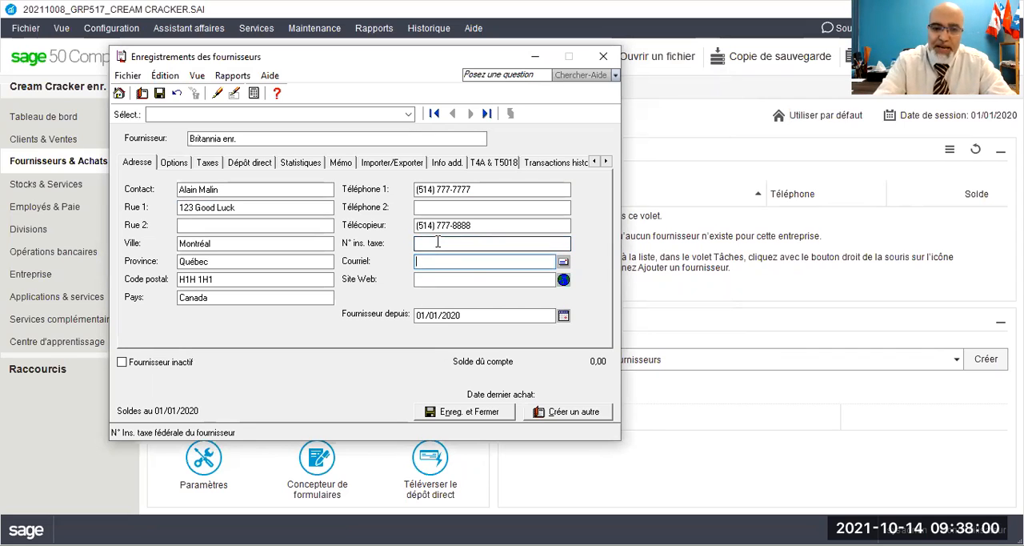
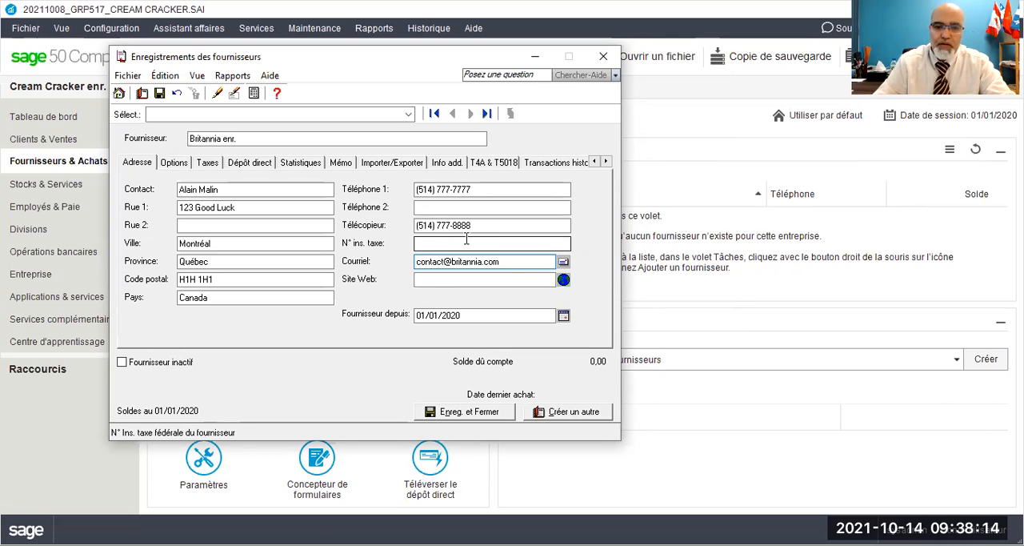
{"action": "left_click_drag", "start_coordinate": [509, 263], "coordinate": [452, 263]}
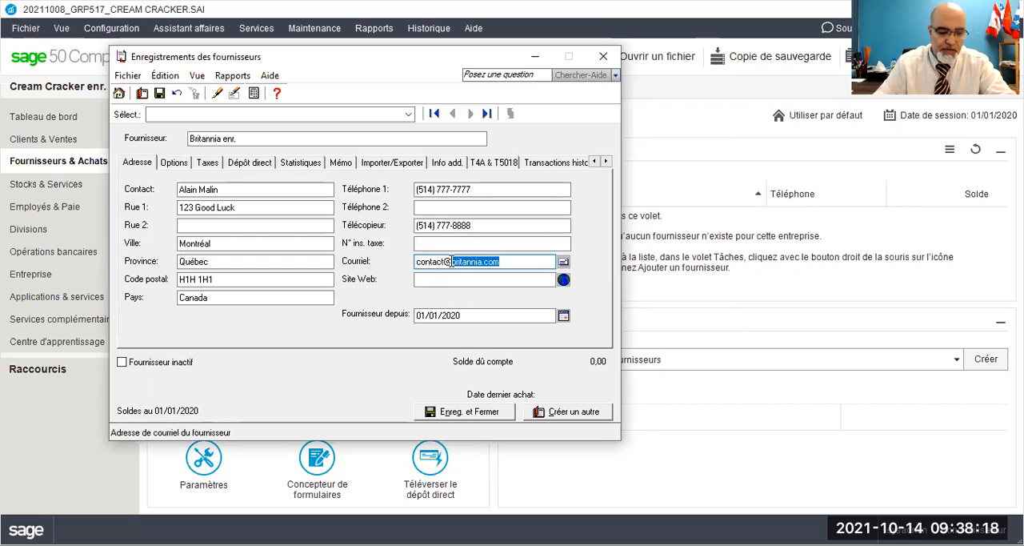
{"action": "left_click", "coordinate": [433, 279]}
{"action": "type", "text": "www.britannia.com"}
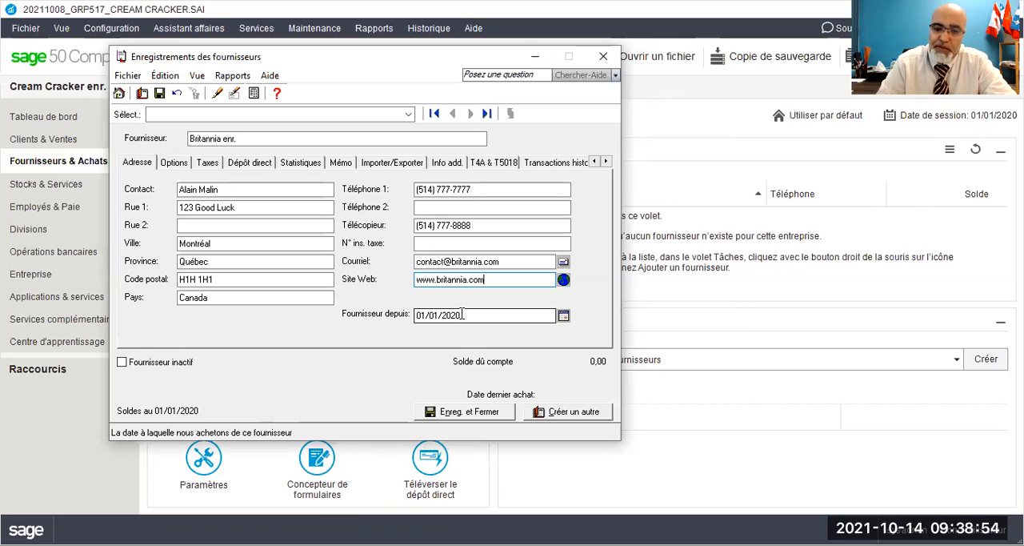
Step: Set the supplier-since date to 01/01/2001 and check it in the calendar
{"action": "left_click_drag", "start_coordinate": [463, 315], "coordinate": [406, 317]}
{"action": "type", "text": "01/01"}
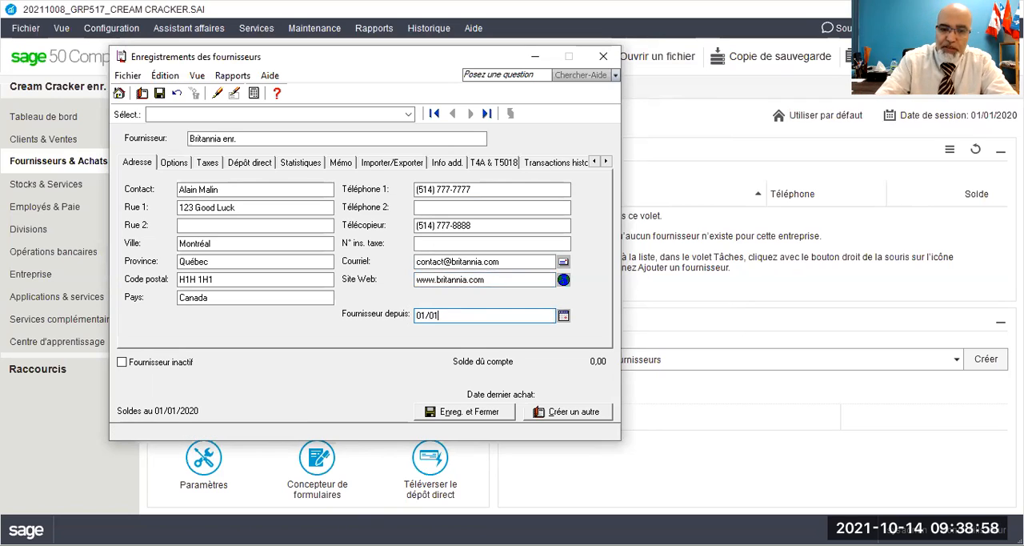
{"action": "type", "text": "/2001"}
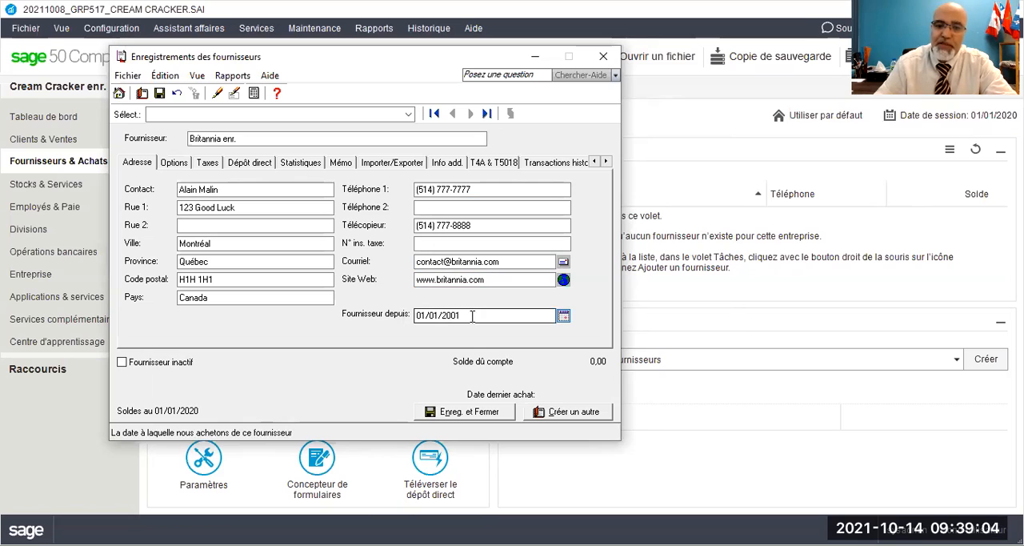
{"action": "left_click_drag", "start_coordinate": [463, 314], "coordinate": [416, 316]}
{"action": "left_click", "coordinate": [565, 315]}
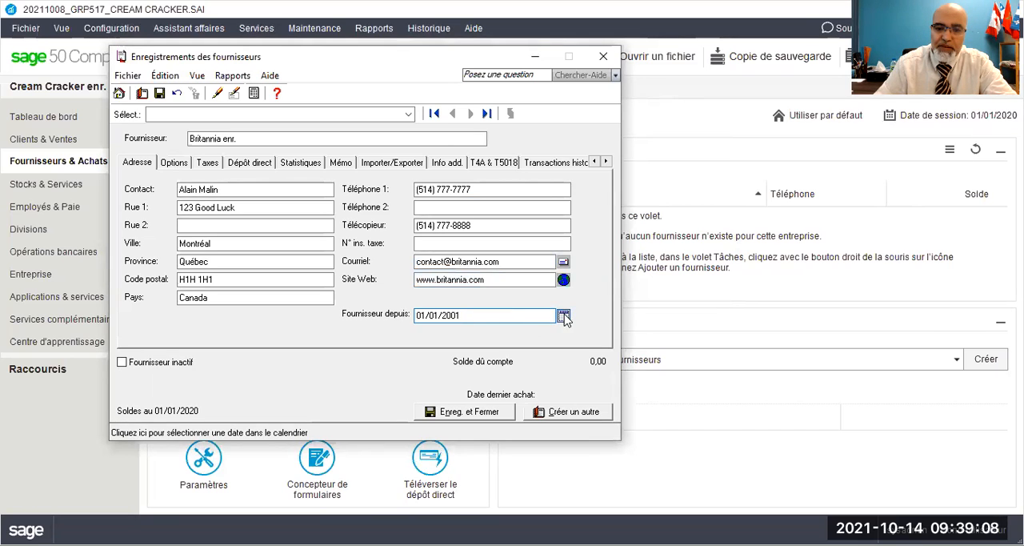
{"action": "left_click", "coordinate": [477, 315]}
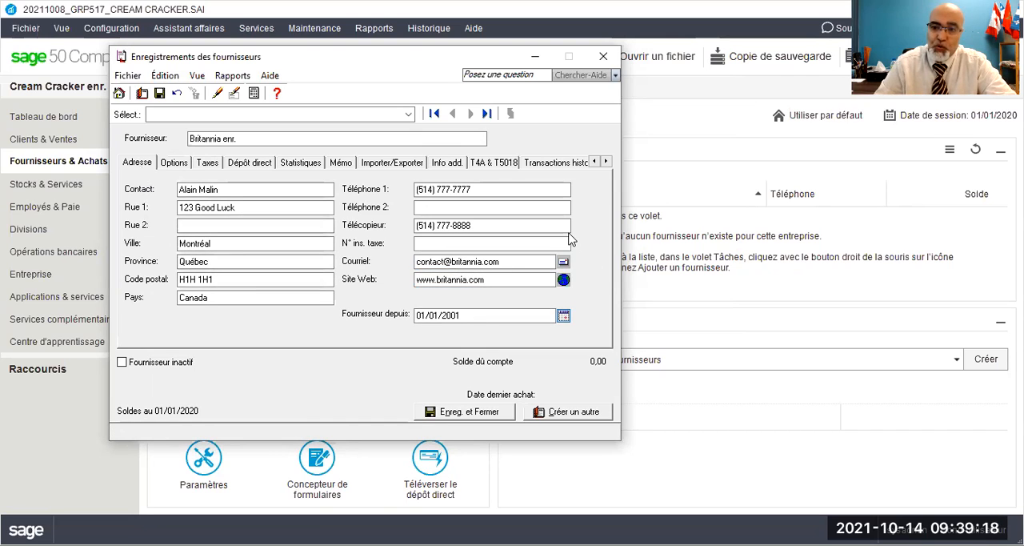
Step: Examine the accounts available as the default expense account in the supplier's options
{"action": "left_click", "coordinate": [179, 167]}
{"action": "left_click", "coordinate": [264, 184]}
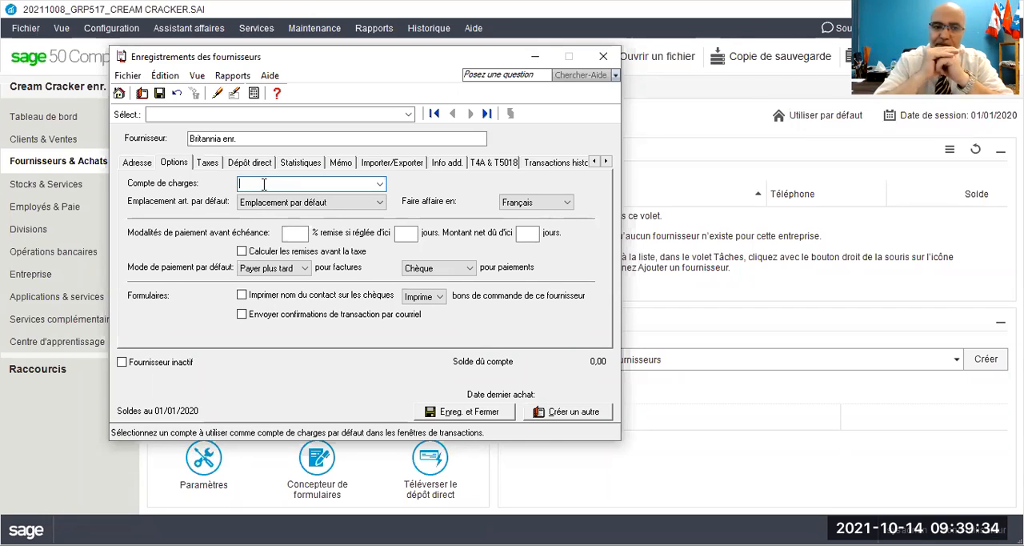
{"action": "left_click", "coordinate": [381, 185]}
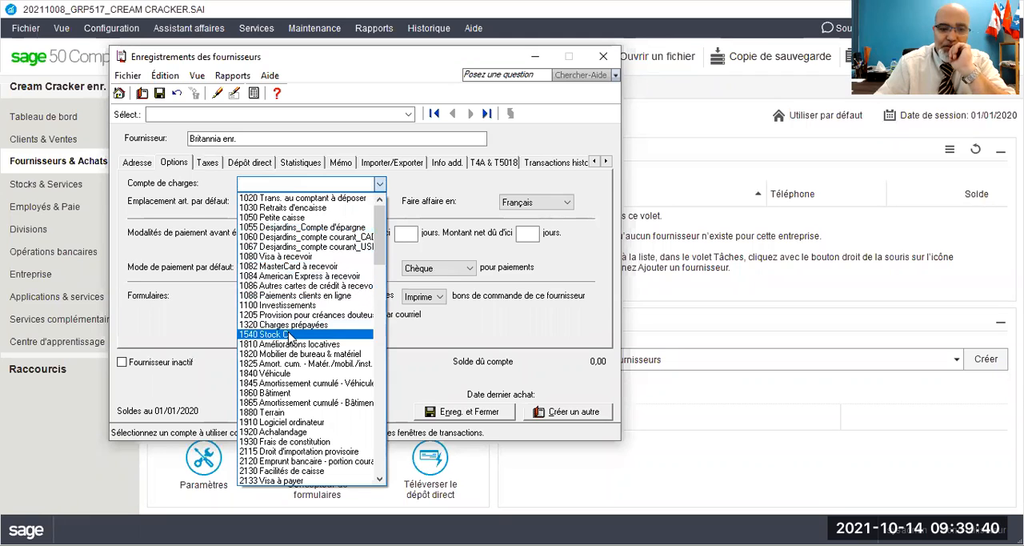
{"action": "scroll", "coordinate": [290, 336], "scroll_direction": "down", "scroll_amount": 8}
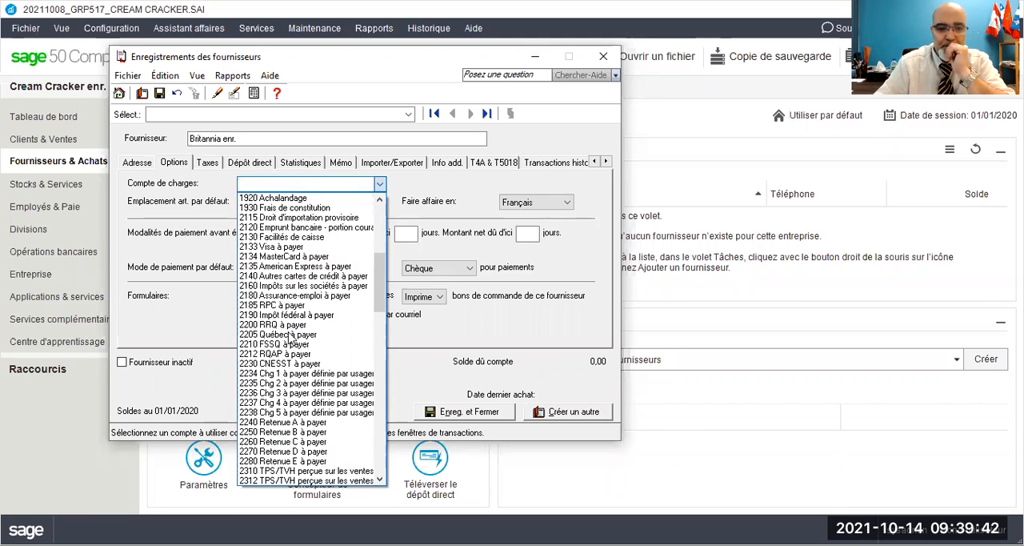
{"action": "scroll", "coordinate": [290, 337], "scroll_direction": "down", "scroll_amount": 4}
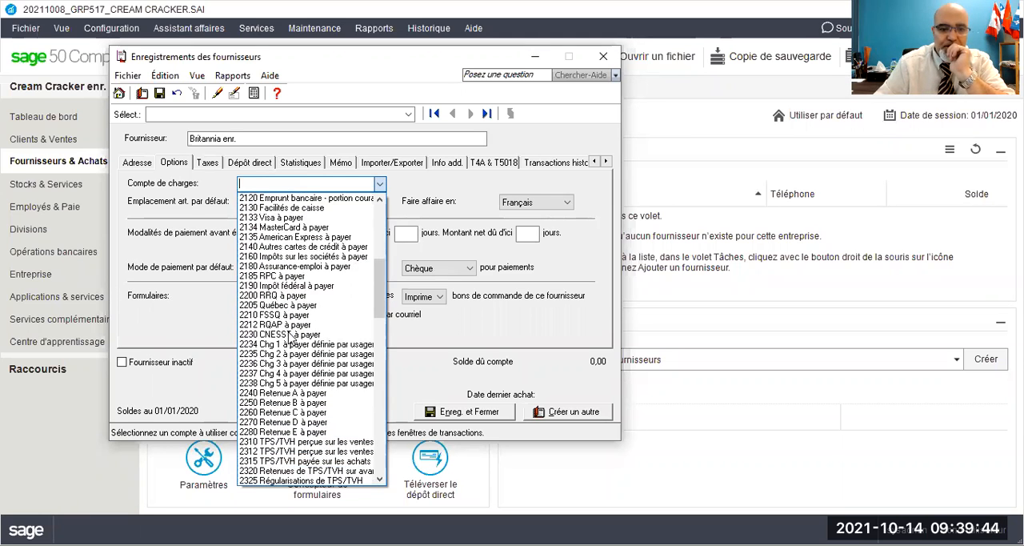
{"action": "scroll", "coordinate": [290, 338], "scroll_direction": "down", "scroll_amount": 8}
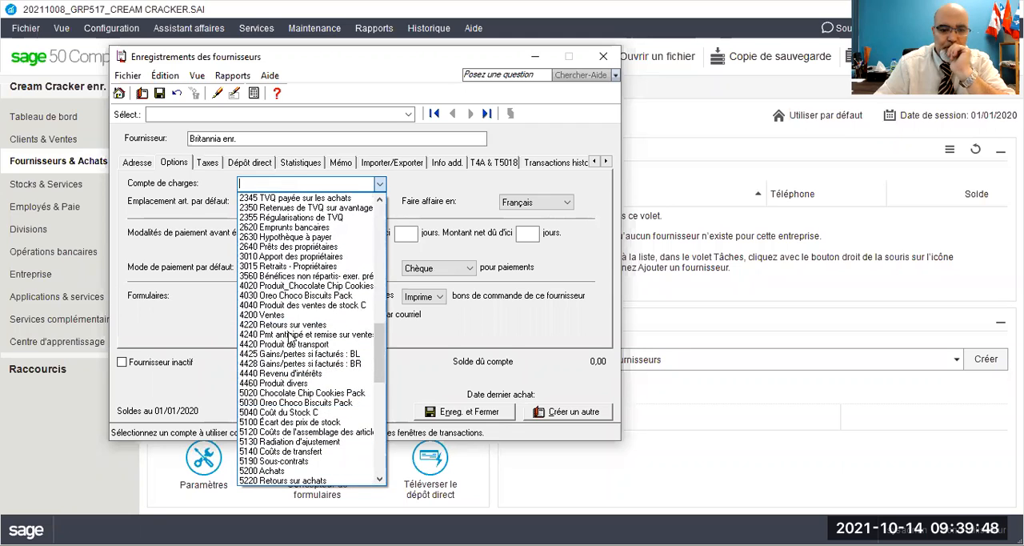
{"action": "scroll", "coordinate": [290, 338], "scroll_direction": "down", "scroll_amount": 1}
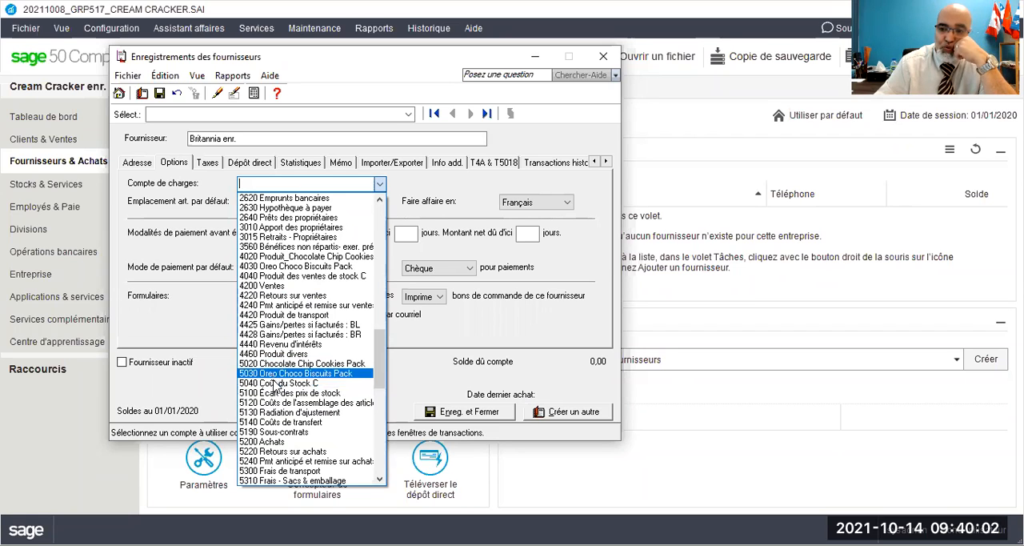
{"action": "left_click", "coordinate": [279, 182]}
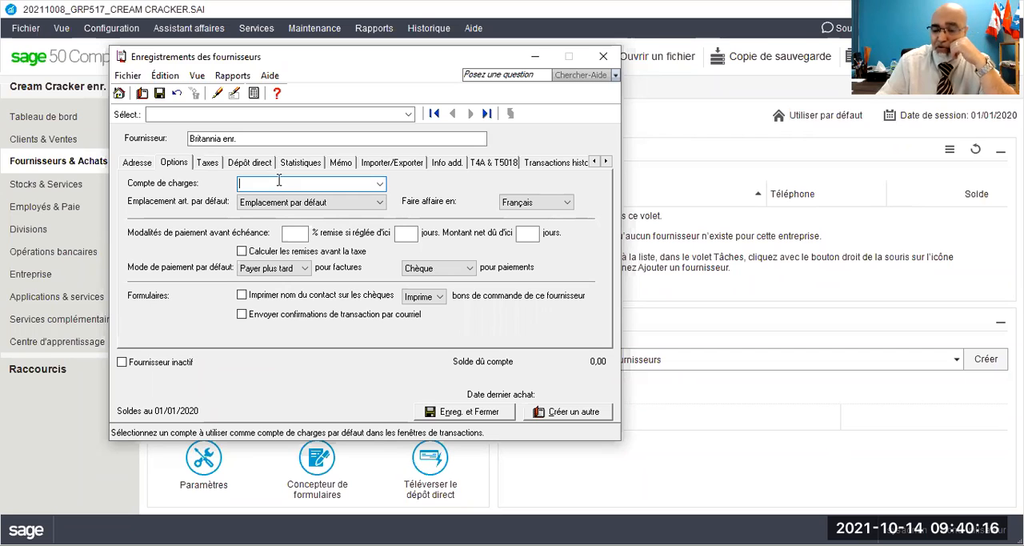
Step: Try 5780 Téléphone and 5760 Loyer as the supplier's default expense account, and clear the account again
{"action": "left_click", "coordinate": [380, 184]}
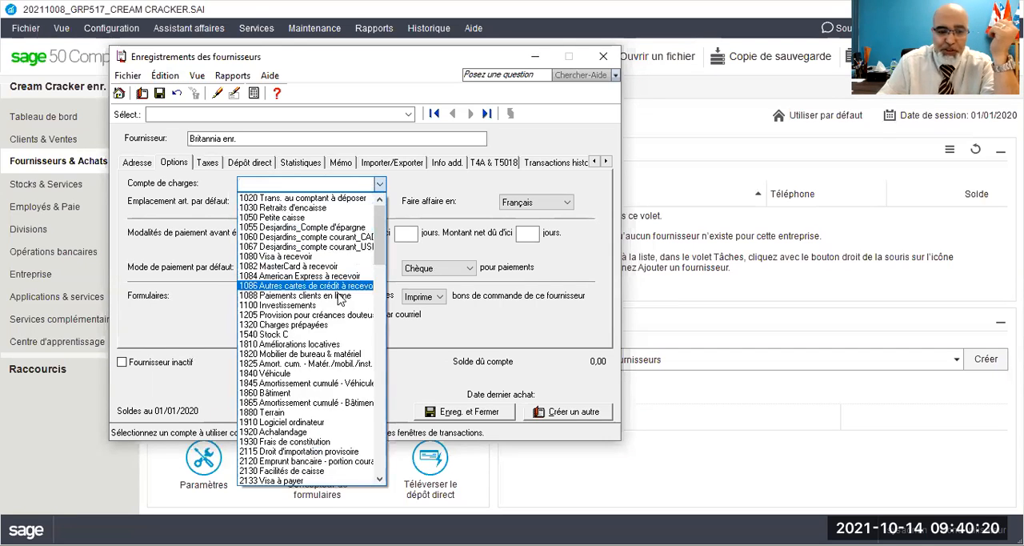
{"action": "scroll", "coordinate": [328, 376], "scroll_direction": "down", "scroll_amount": 20}
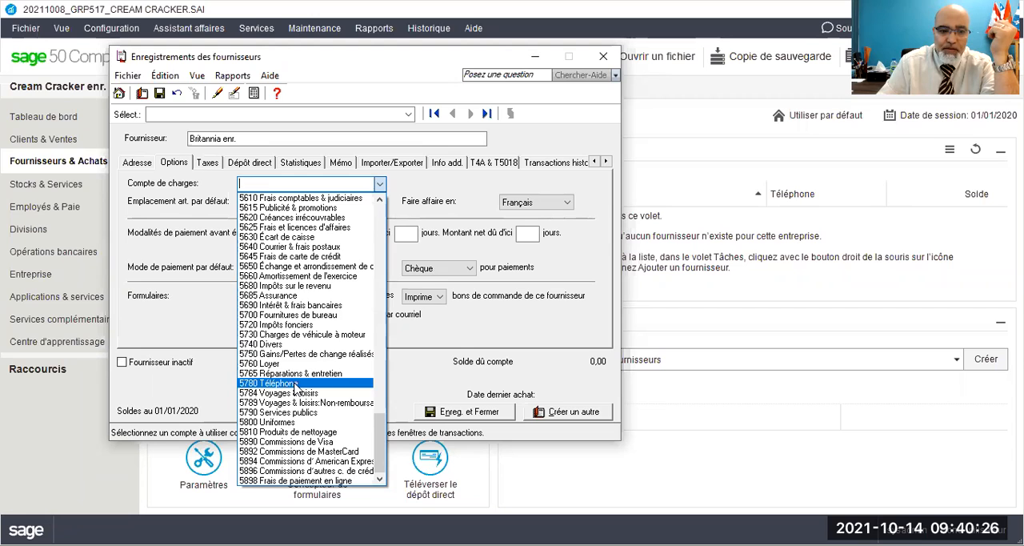
{"action": "left_click", "coordinate": [295, 385]}
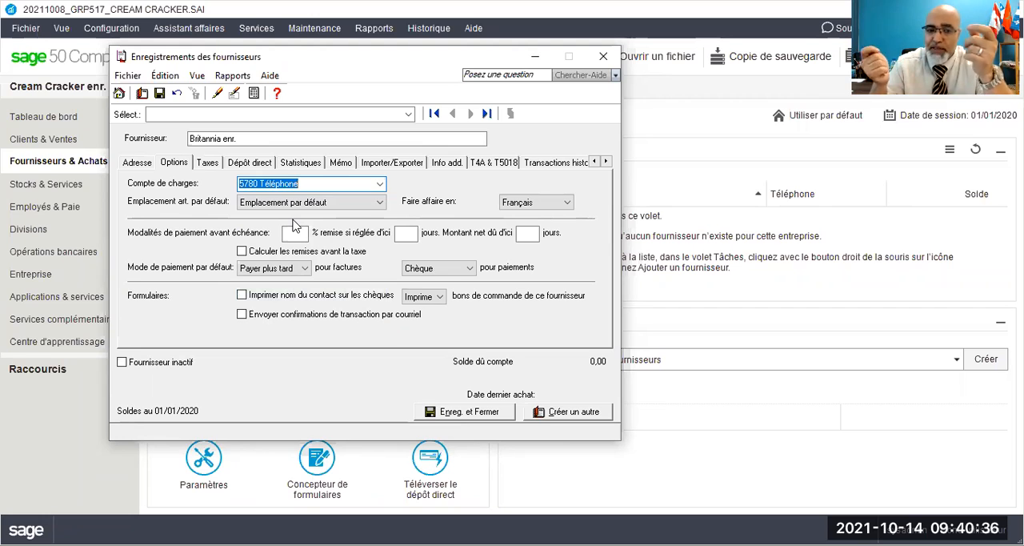
{"action": "type", "text": "5760"}
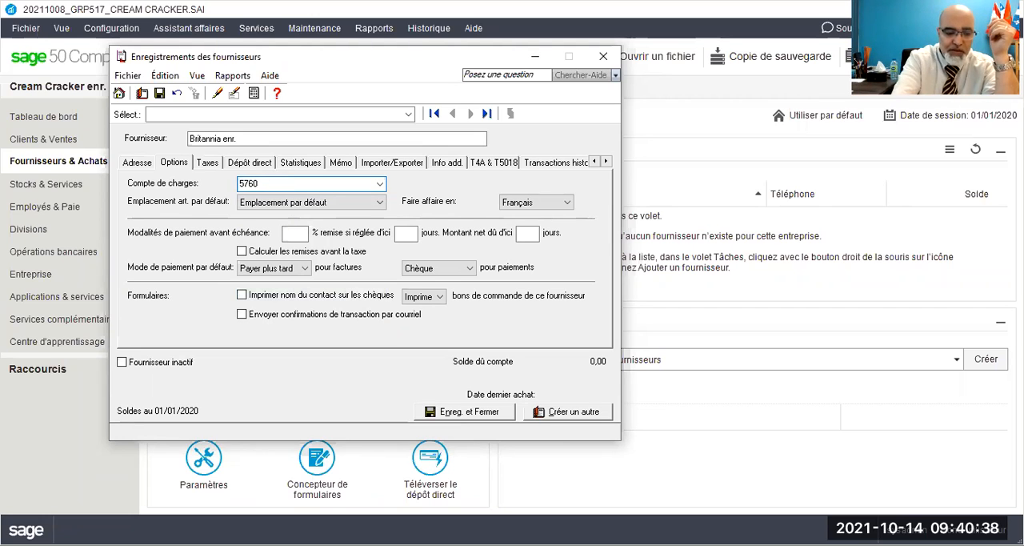
{"action": "key", "text": "Tab"}
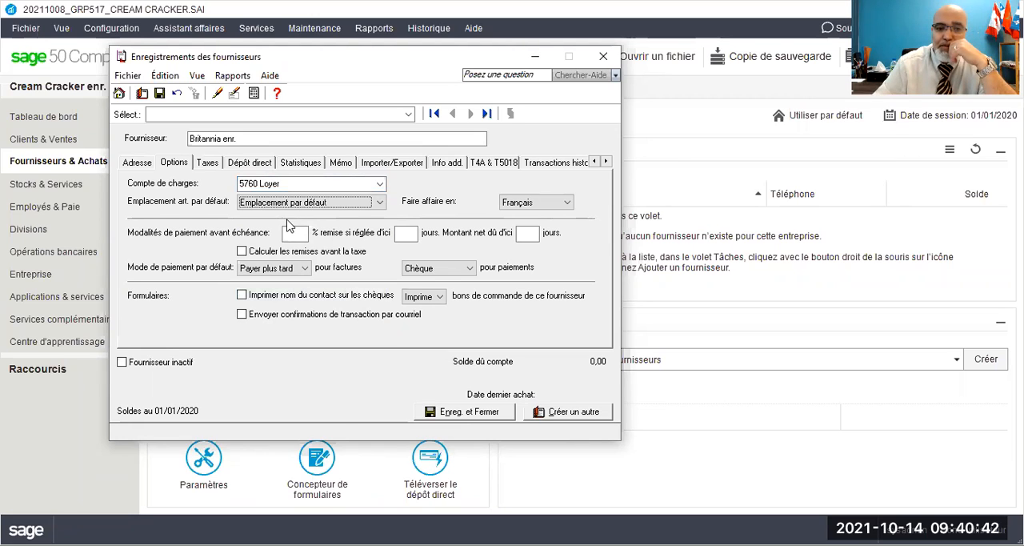
{"action": "left_click", "coordinate": [273, 183]}
{"action": "key", "text": "Delete"}
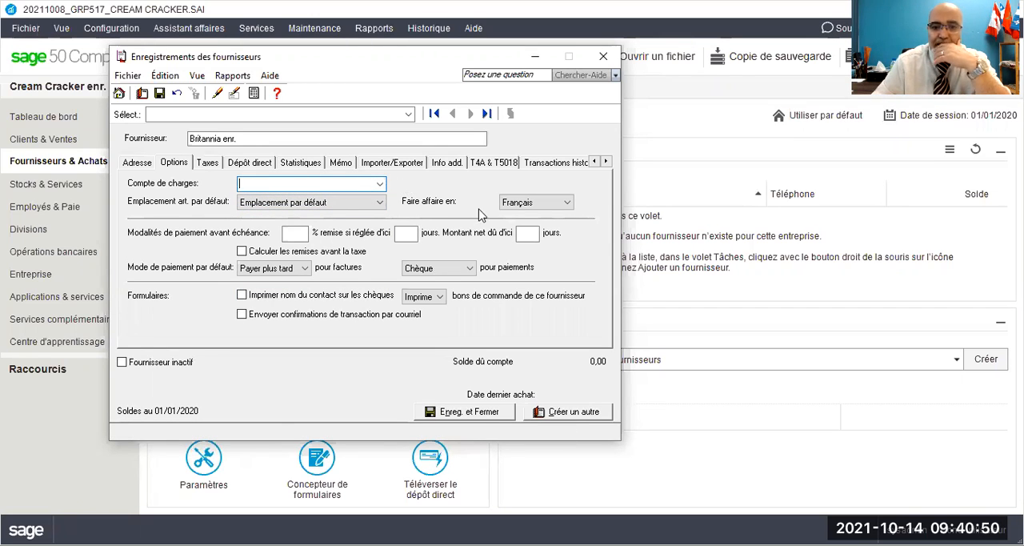
Step: Keep Français as the supplier's business language and set the payment terms to a 5% discount within 10 days, net due in 60 days
{"action": "left_click", "coordinate": [542, 205]}
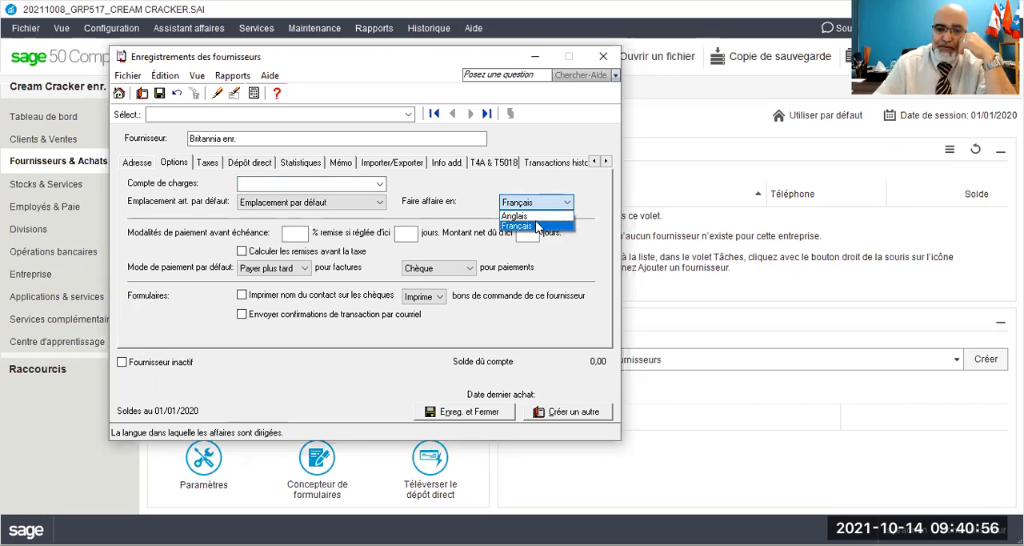
{"action": "left_click", "coordinate": [537, 226]}
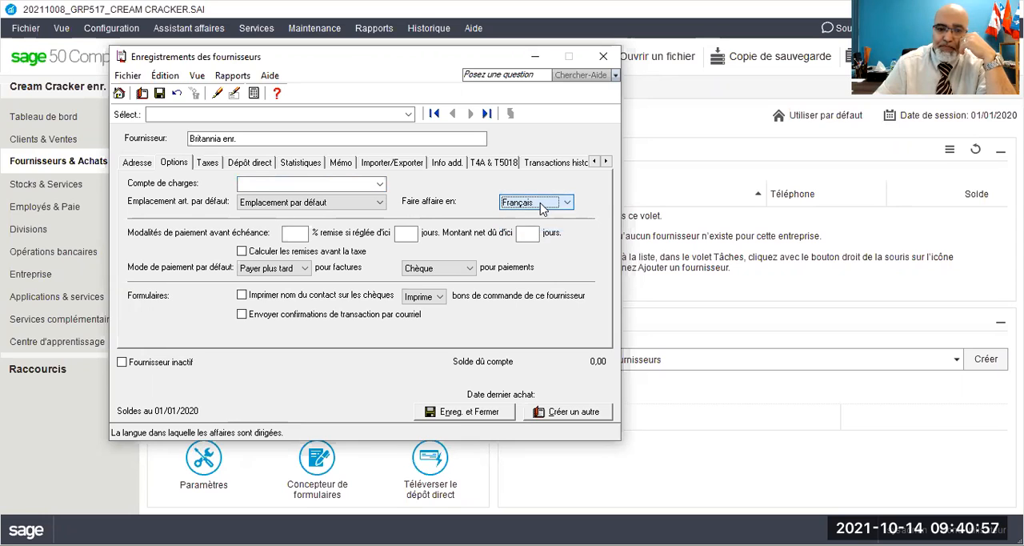
{"action": "left_click", "coordinate": [294, 233]}
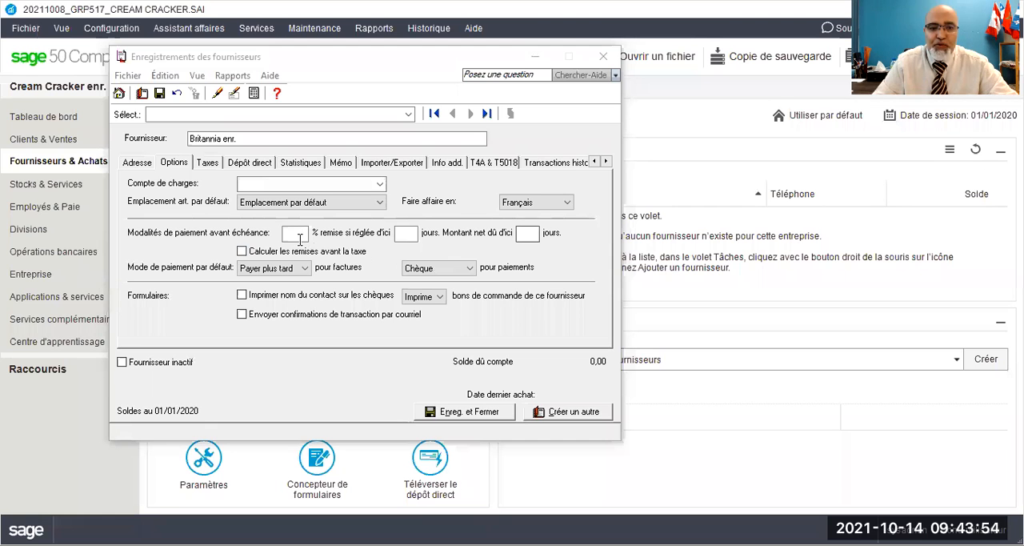
{"action": "left_click", "coordinate": [294, 234]}
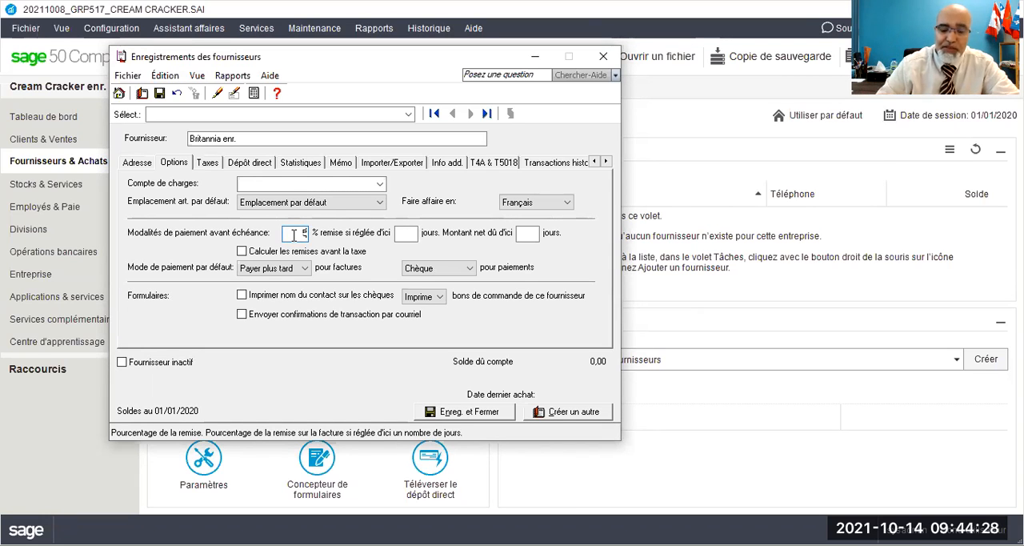
{"action": "type", "text": "5"}
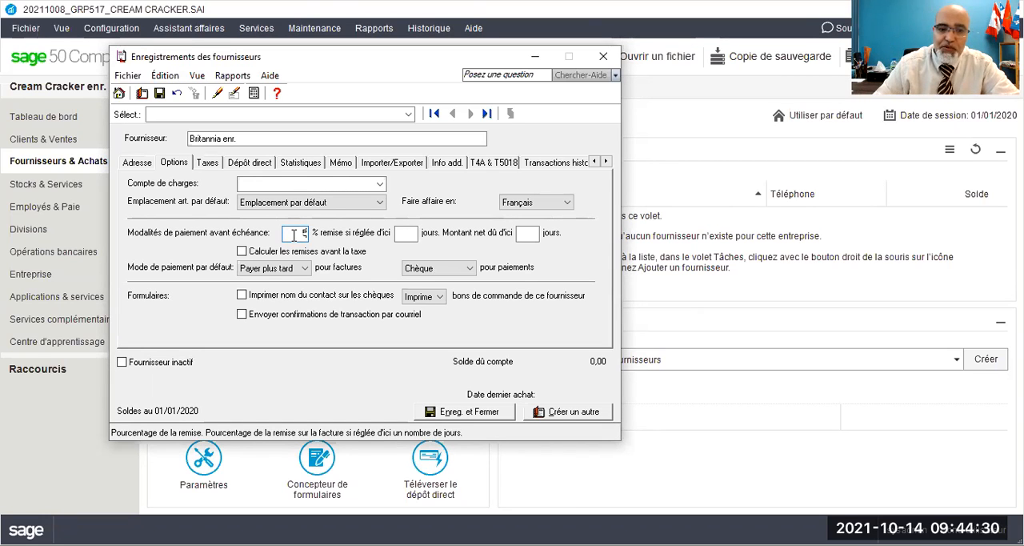
{"action": "key", "text": "Tab"}
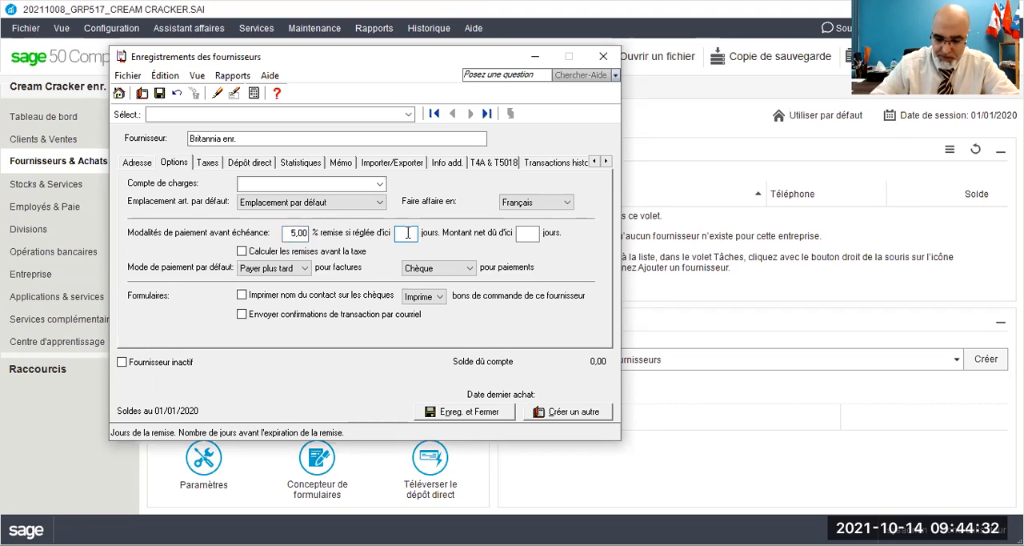
{"action": "type", "text": "10"}
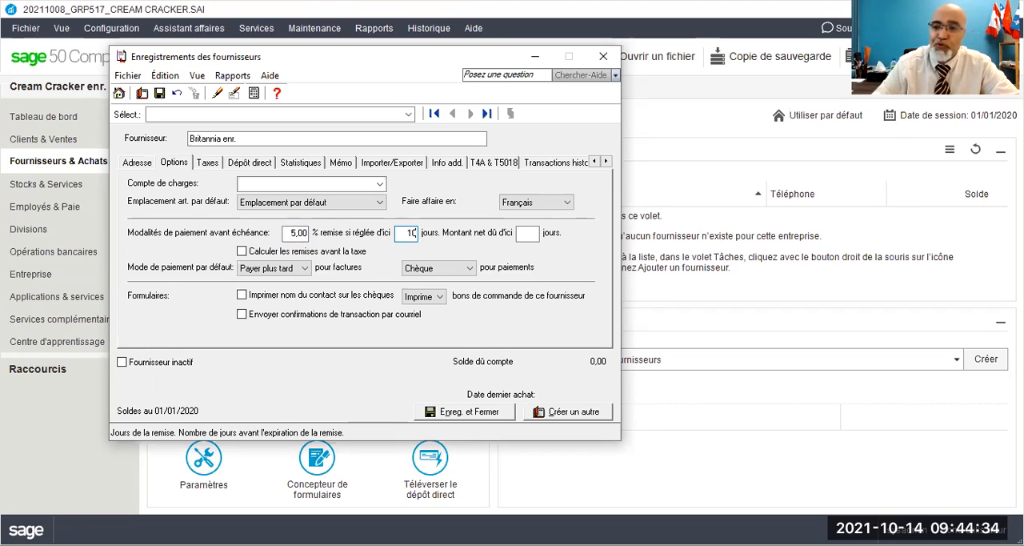
{"action": "left_click", "coordinate": [518, 233]}
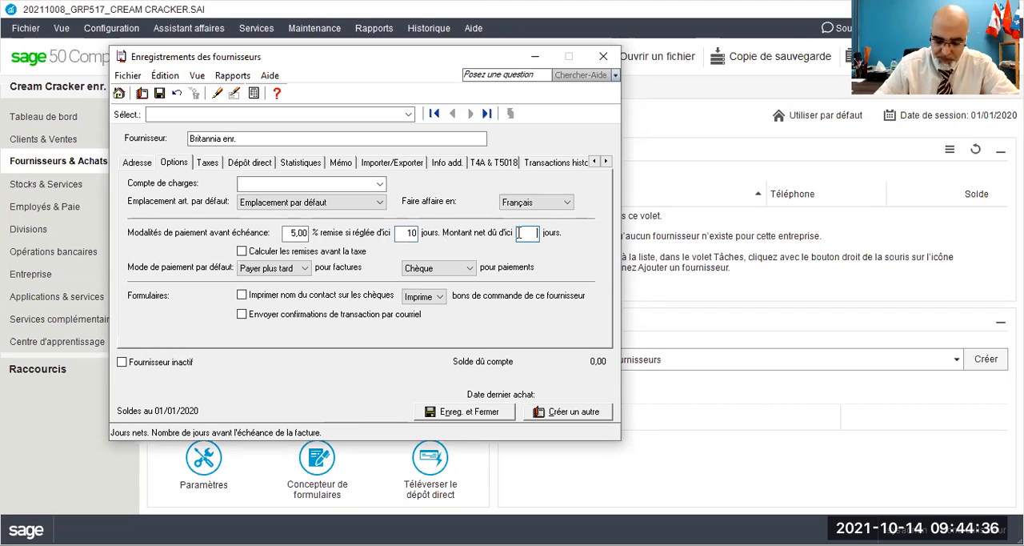
{"action": "type", "text": "60"}
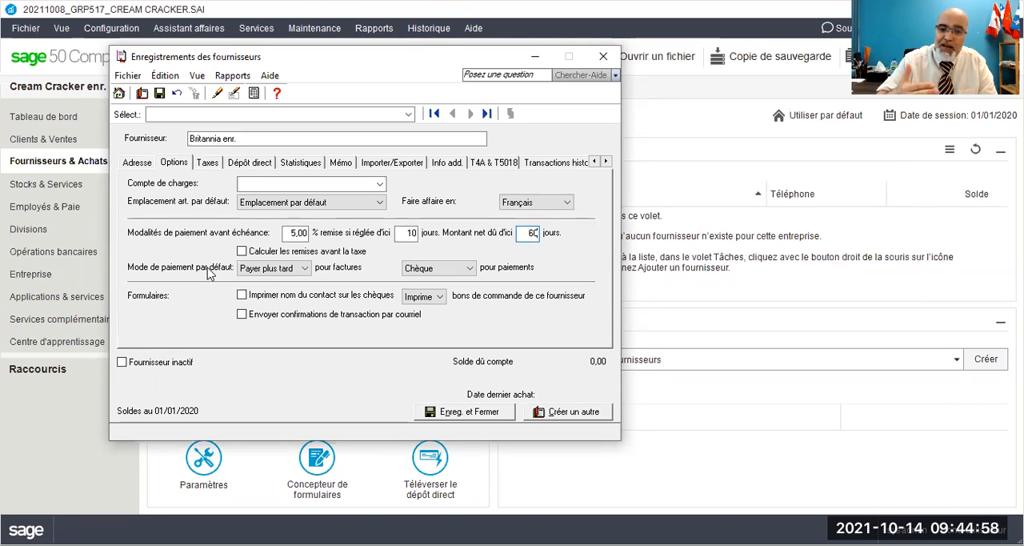
Step: Try Chèque as the default payment method for invoices, return it to Payer plus tard, and keep Chèque for payments
{"action": "left_click", "coordinate": [276, 269]}
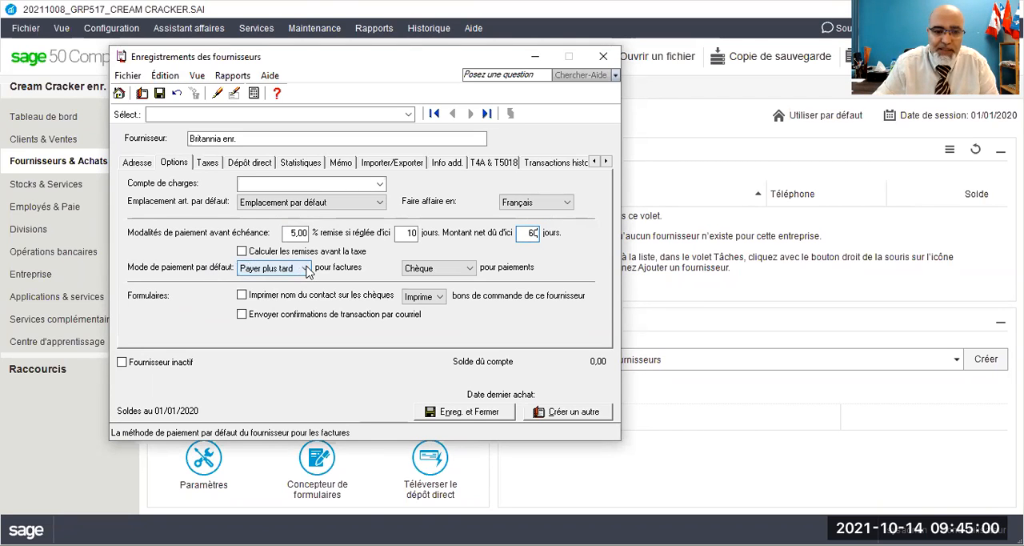
{"action": "left_click", "coordinate": [306, 269]}
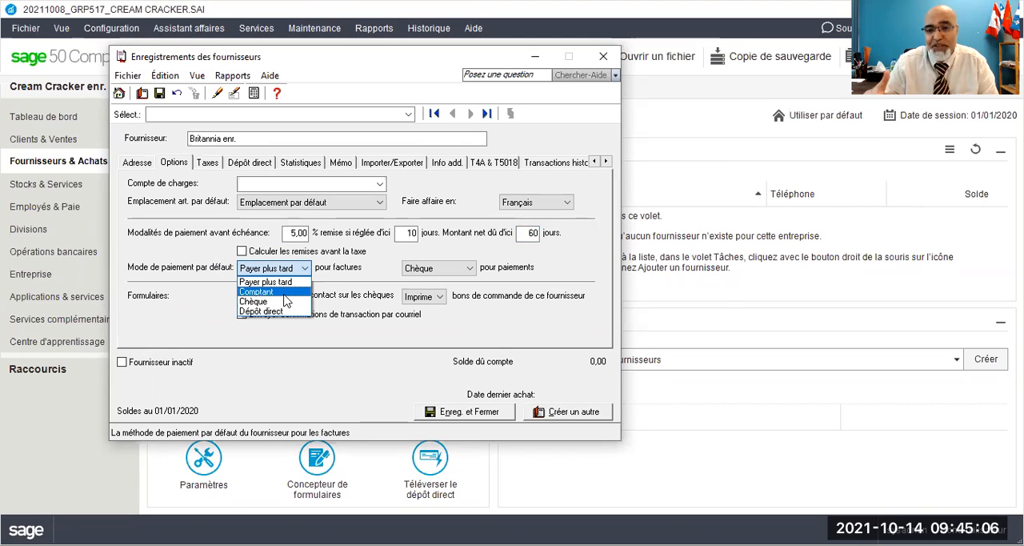
{"action": "left_click", "coordinate": [286, 302]}
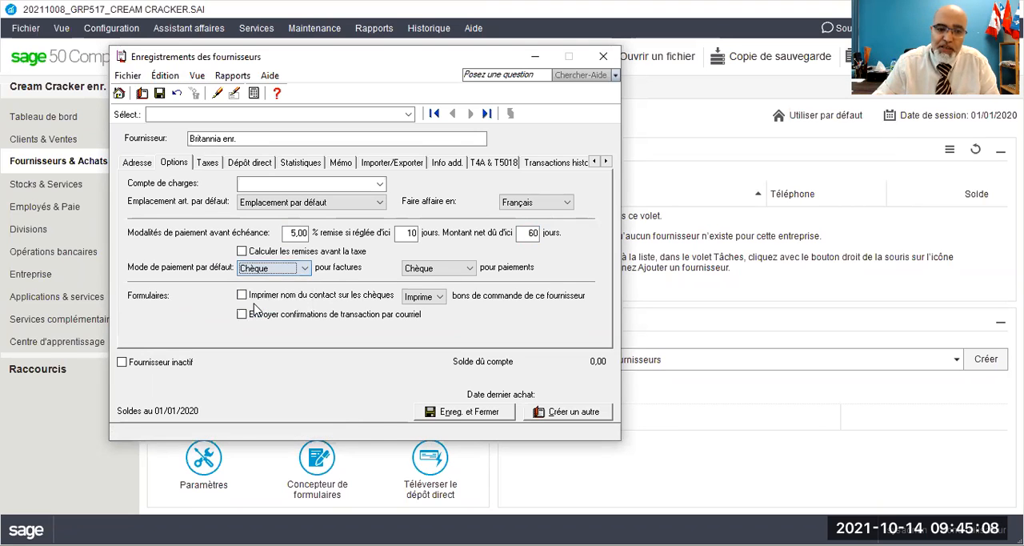
{"action": "left_click", "coordinate": [288, 271]}
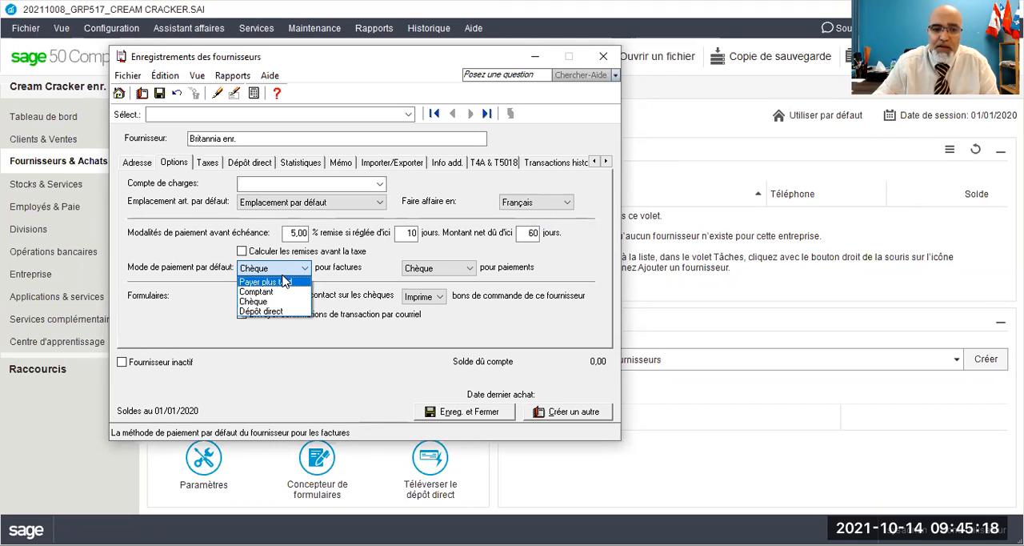
{"action": "left_click", "coordinate": [276, 282]}
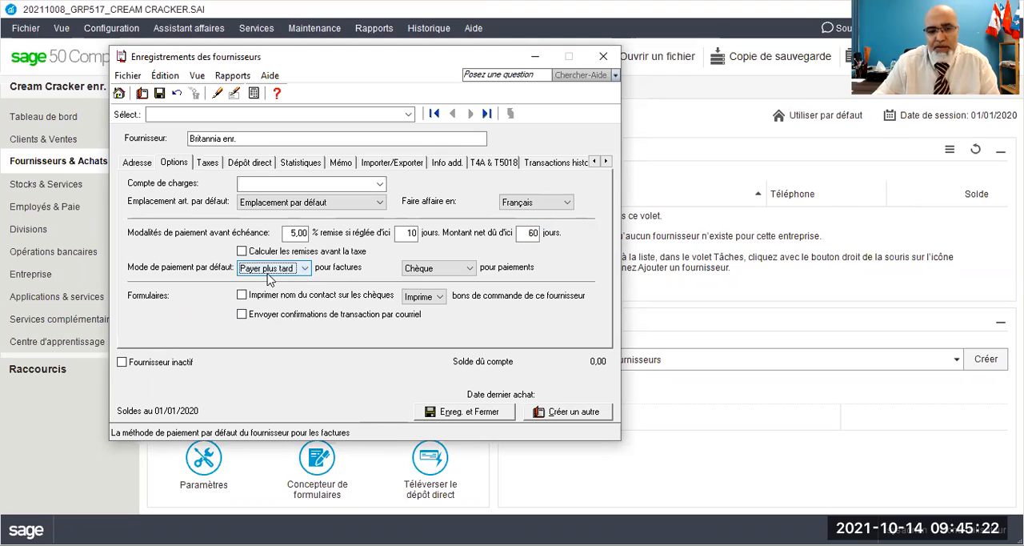
{"action": "left_click", "coordinate": [469, 270]}
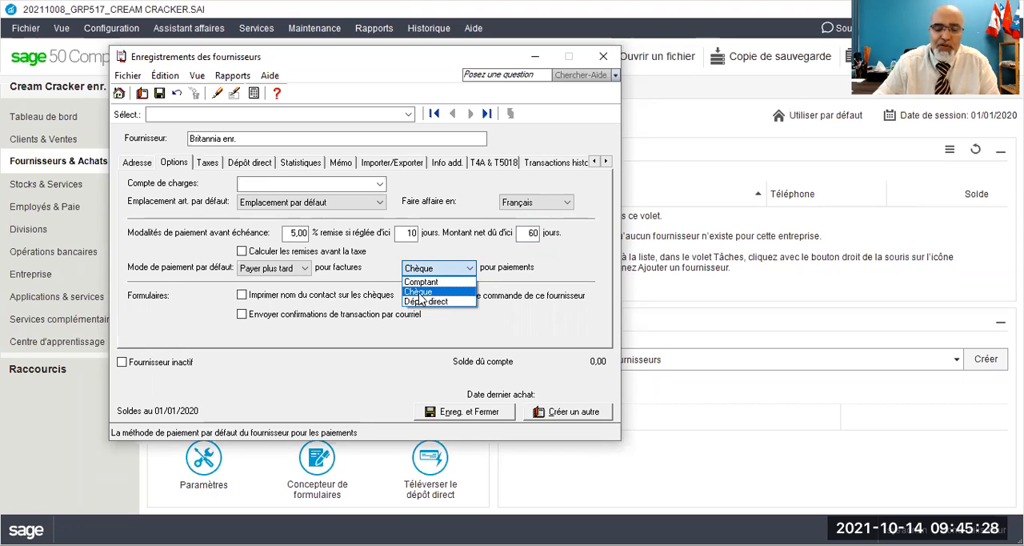
{"action": "left_click", "coordinate": [421, 293]}
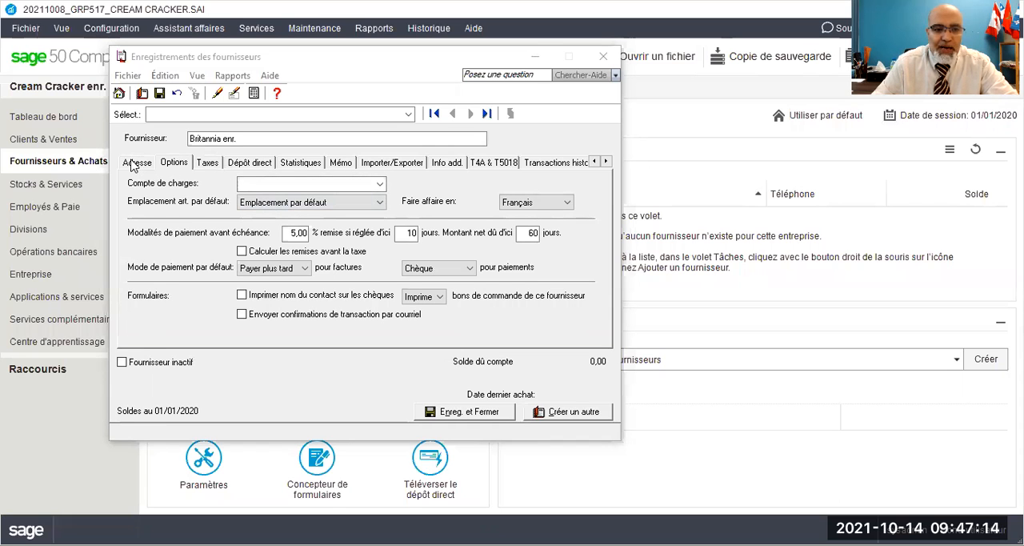
Step: Have the supplier's early-payment discounts calculated before tax
{"action": "left_click", "coordinate": [136, 163]}
{"action": "left_click", "coordinate": [164, 164]}
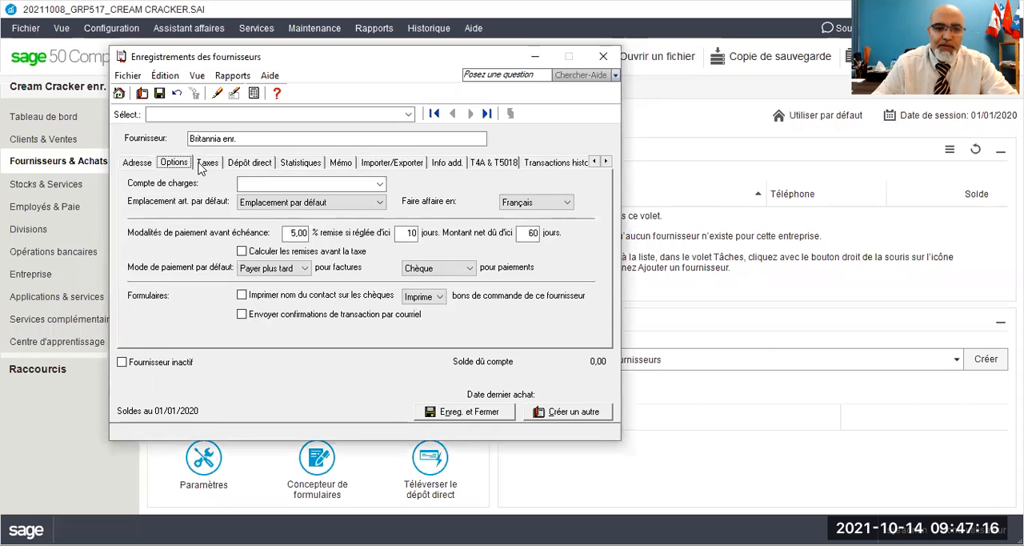
{"action": "left_click", "coordinate": [206, 164]}
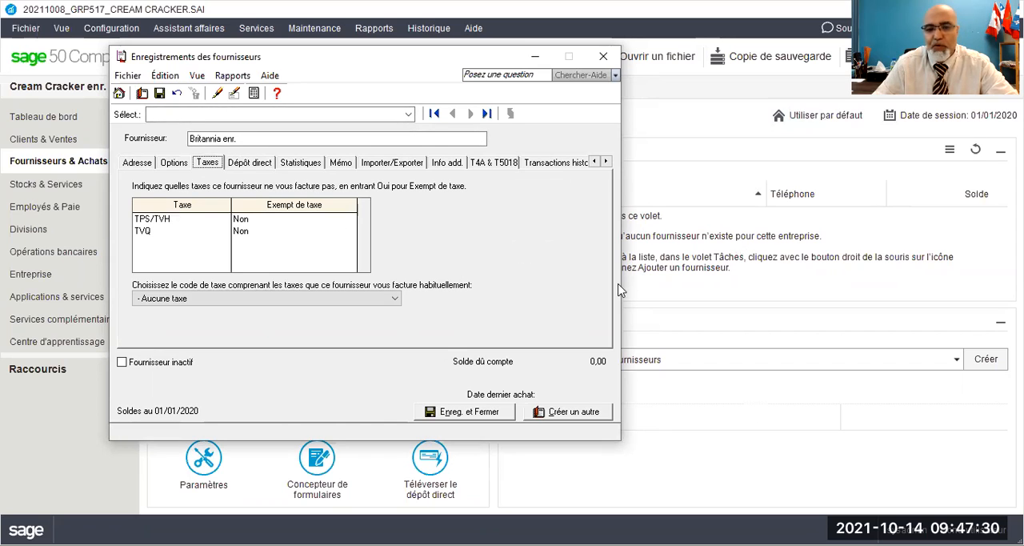
{"action": "left_click", "coordinate": [165, 164]}
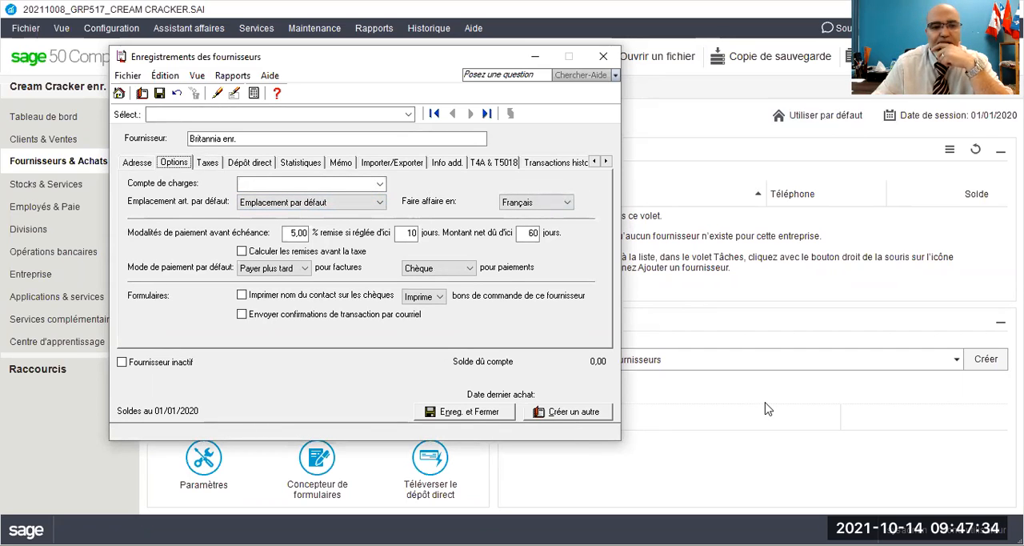
{"action": "left_click", "coordinate": [646, 143]}
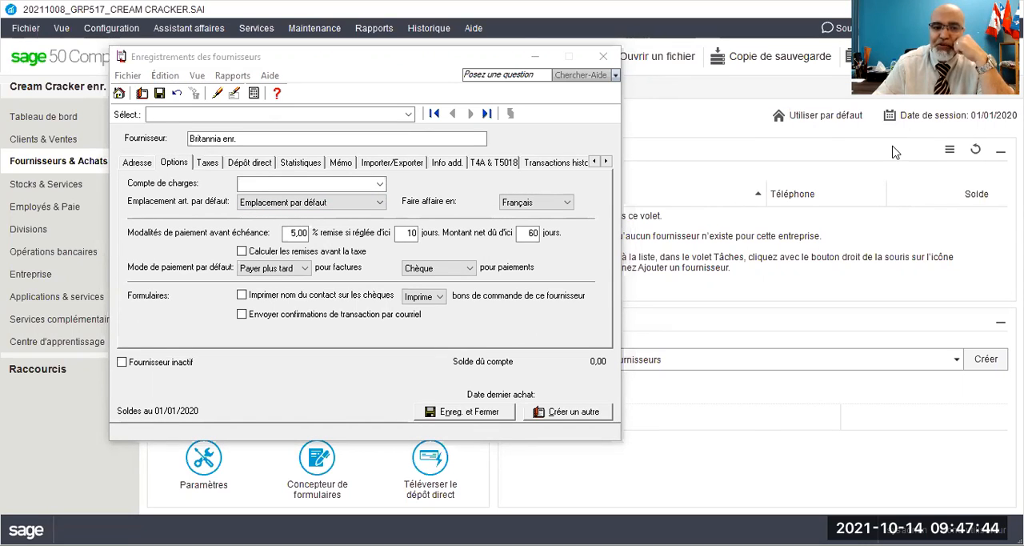
{"action": "left_click", "coordinate": [240, 253]}
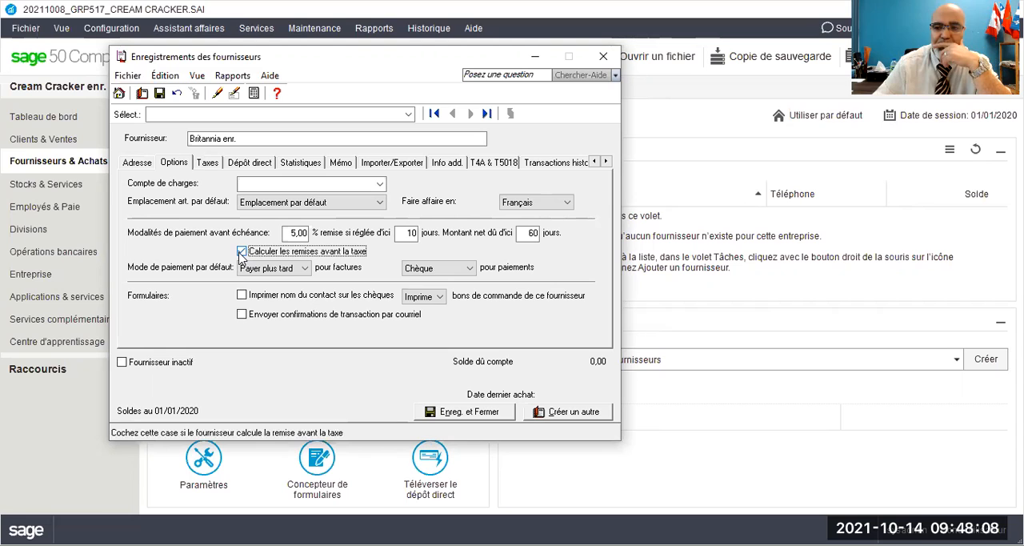
Step: Set the tax code usually charged by the supplier to GQ - TPS 5%, TVQ 9.975%
{"action": "left_click", "coordinate": [207, 164]}
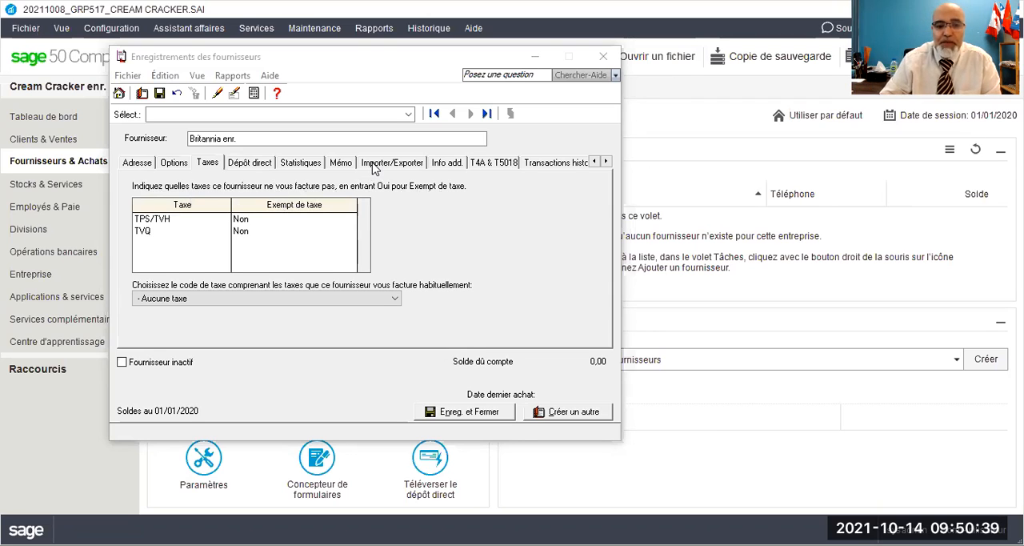
{"action": "left_click", "coordinate": [364, 299]}
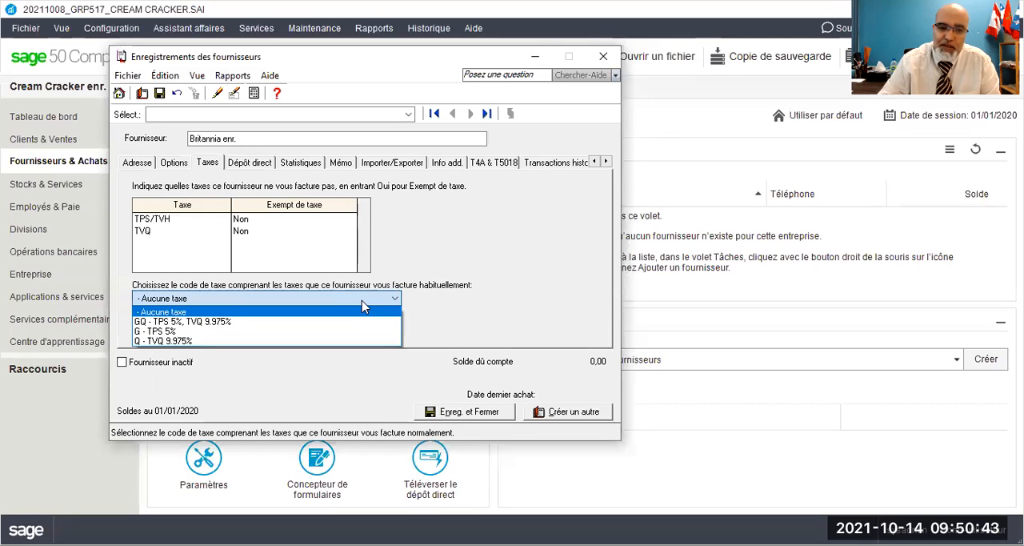
{"action": "left_click", "coordinate": [170, 313]}
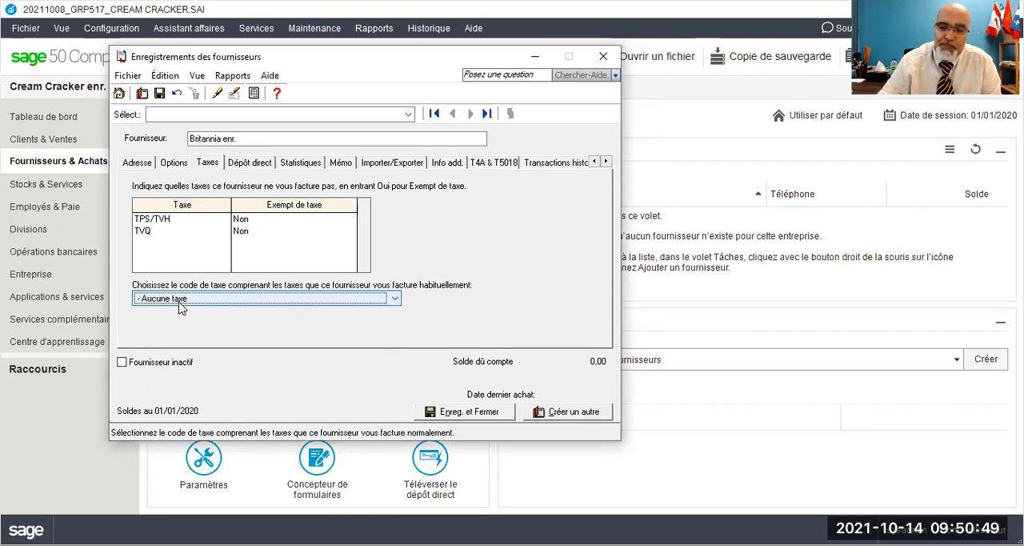
{"action": "left_click", "coordinate": [181, 300]}
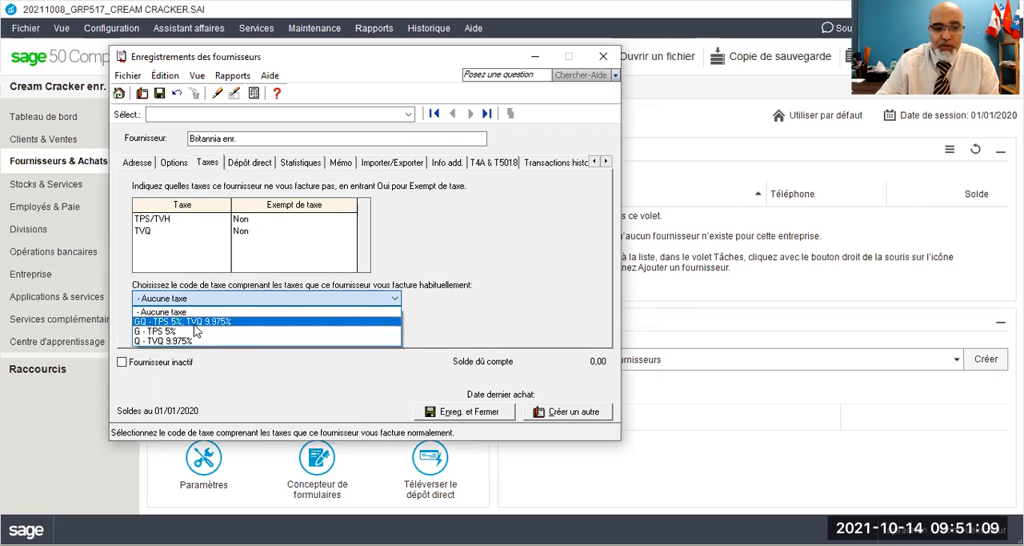
{"action": "left_click", "coordinate": [195, 324]}
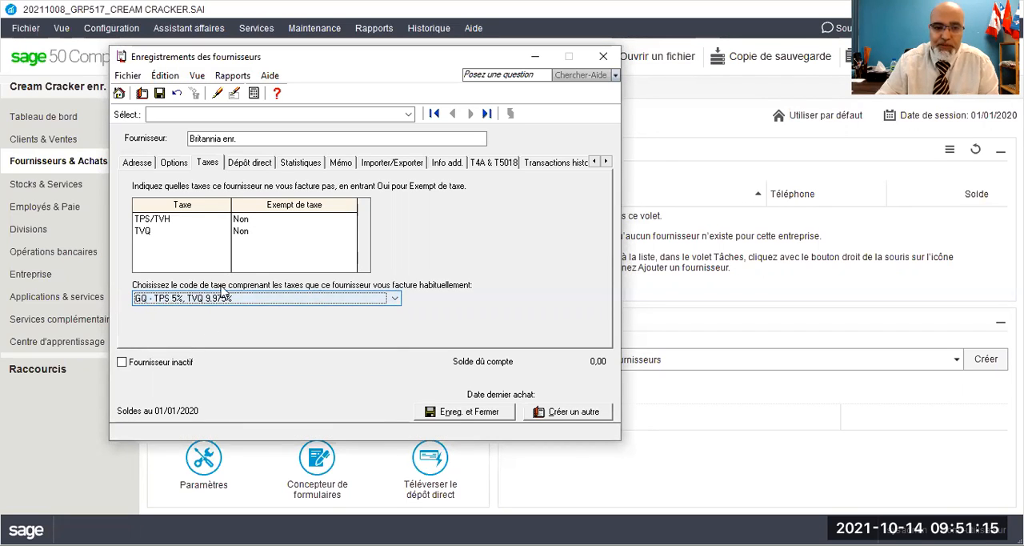
{"action": "left_click", "coordinate": [206, 166]}
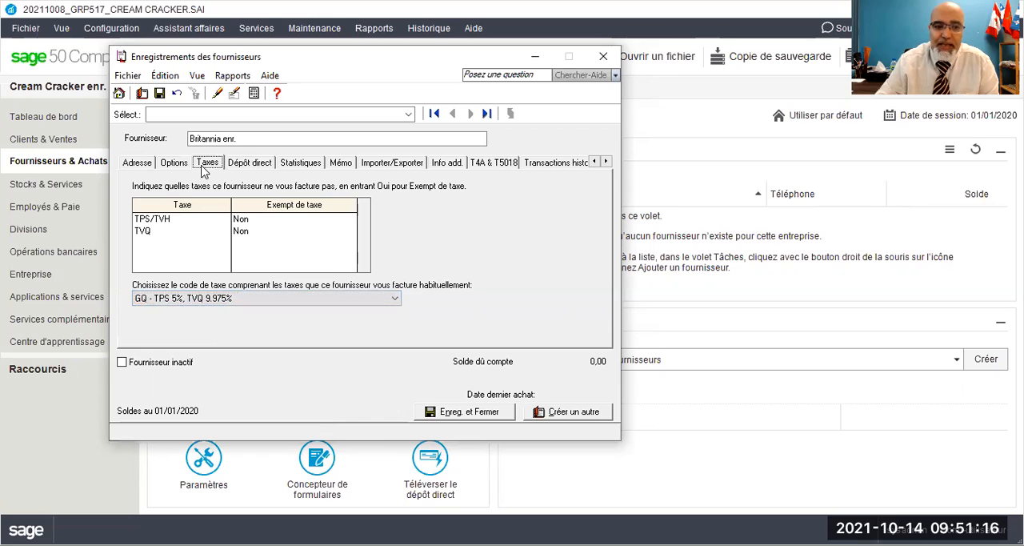
Step: Enter 12345 as the branch number in the supplier's direct deposit bank details
{"action": "left_click", "coordinate": [246, 170]}
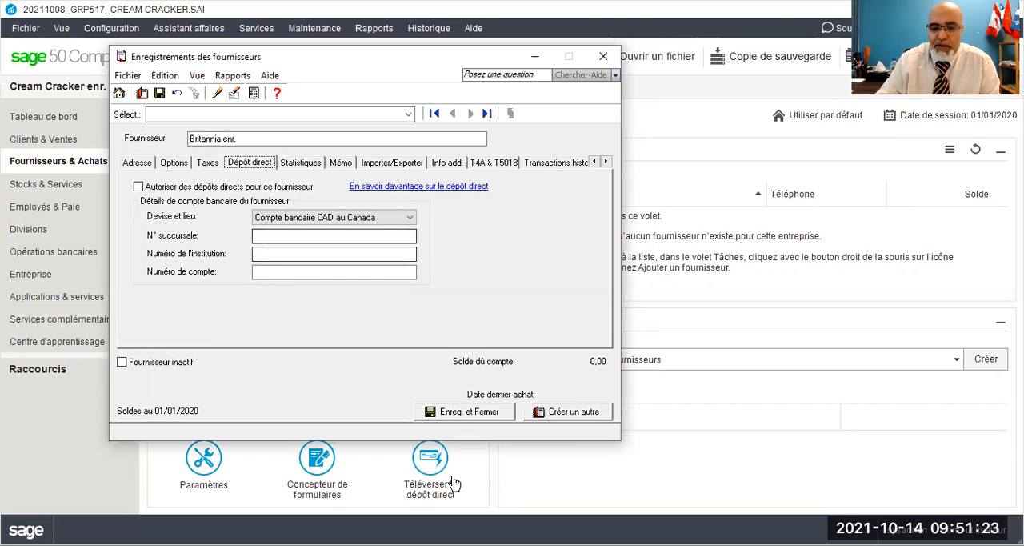
{"action": "left_click", "coordinate": [680, 481]}
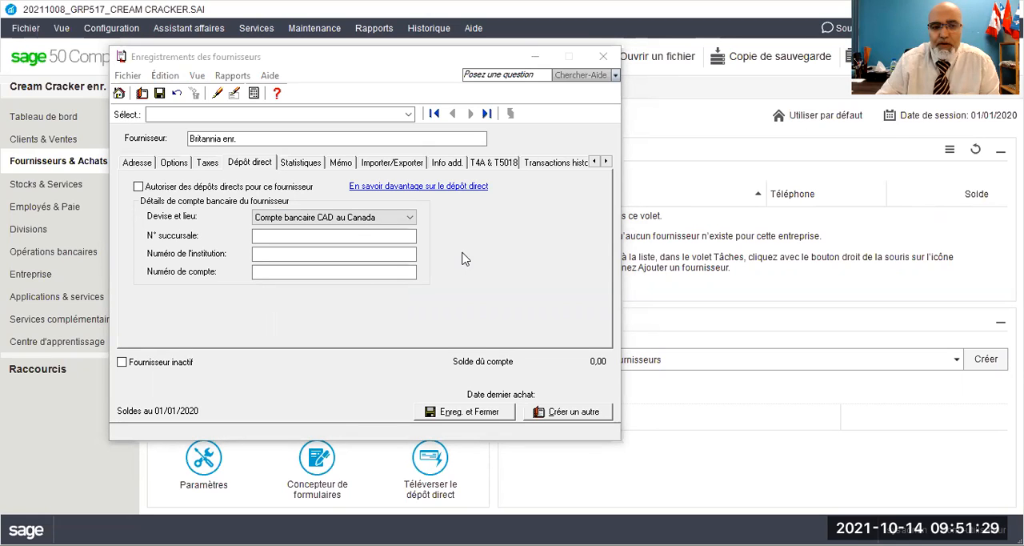
{"action": "left_click", "coordinate": [290, 239]}
{"action": "key", "text": "Tab"}
{"action": "key", "text": "Tab"}
{"action": "left_click", "coordinate": [269, 238]}
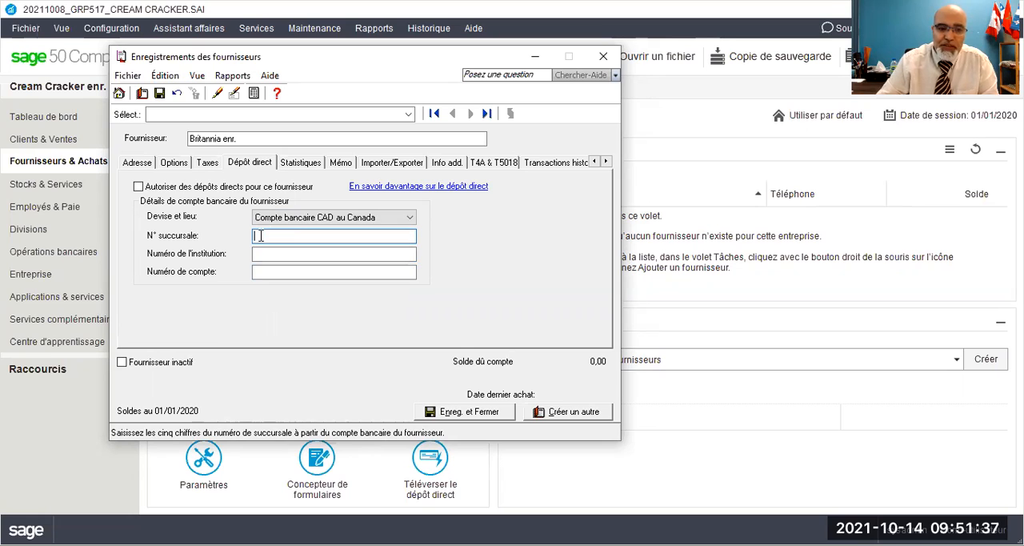
{"action": "type", "text": "1"}
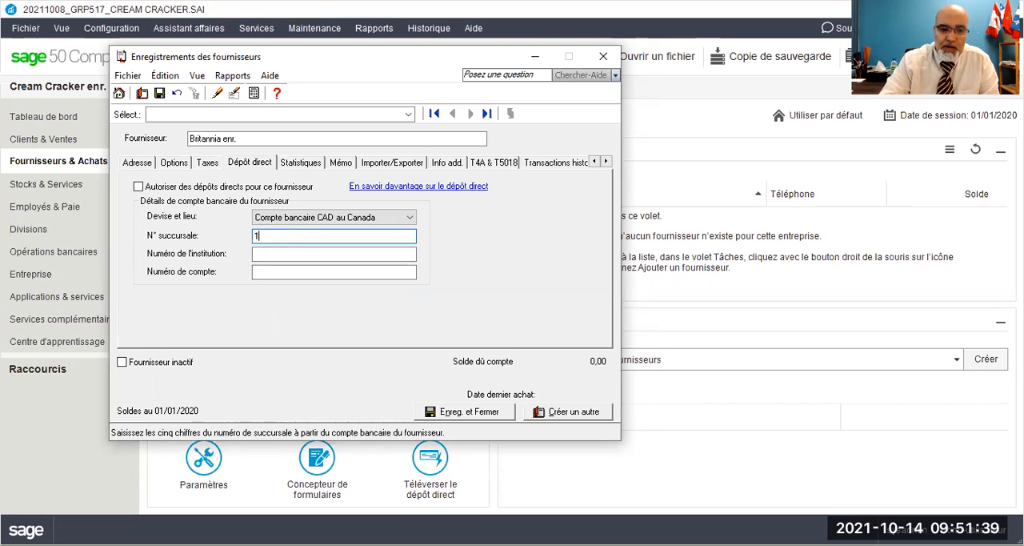
{"action": "type", "text": "2345"}
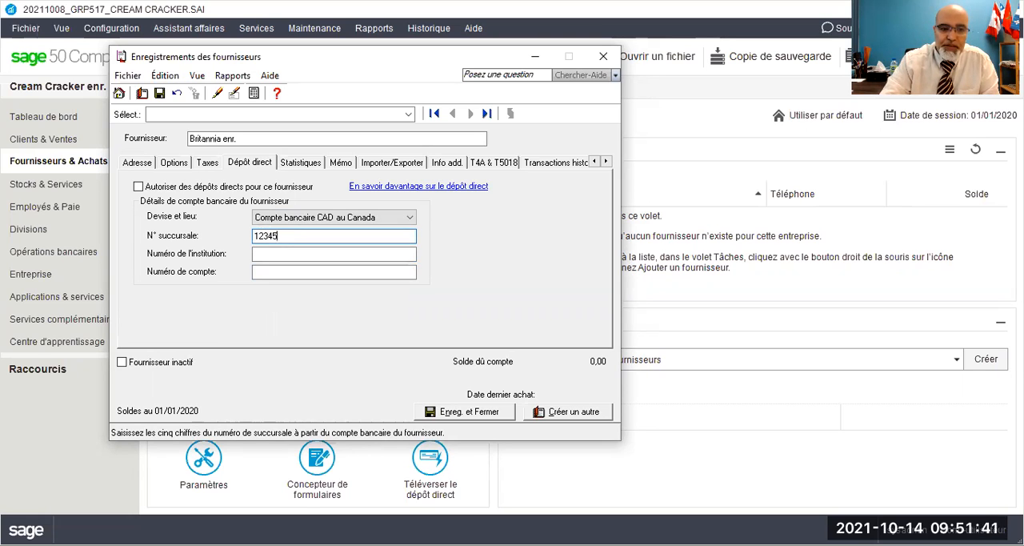
Step: Enter institution number 815 and the supplier's bank account number in the direct deposit details
{"action": "left_click", "coordinate": [274, 251]}
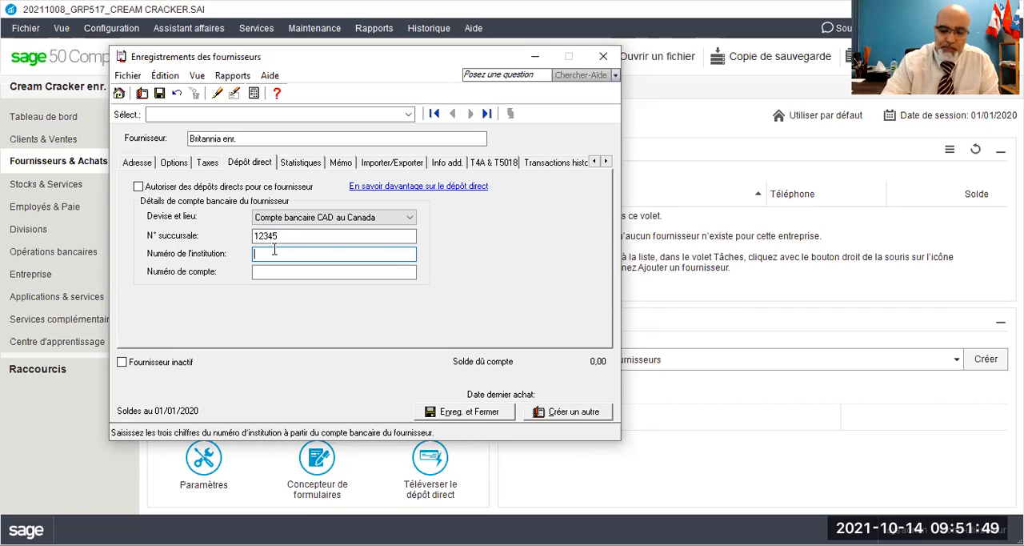
{"action": "type", "text": "815"}
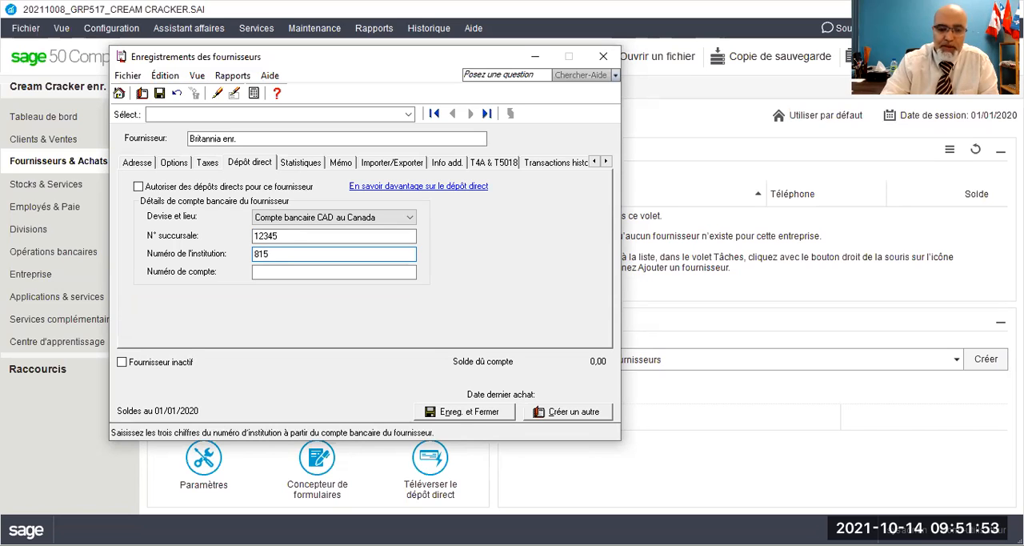
{"action": "left_click", "coordinate": [283, 272]}
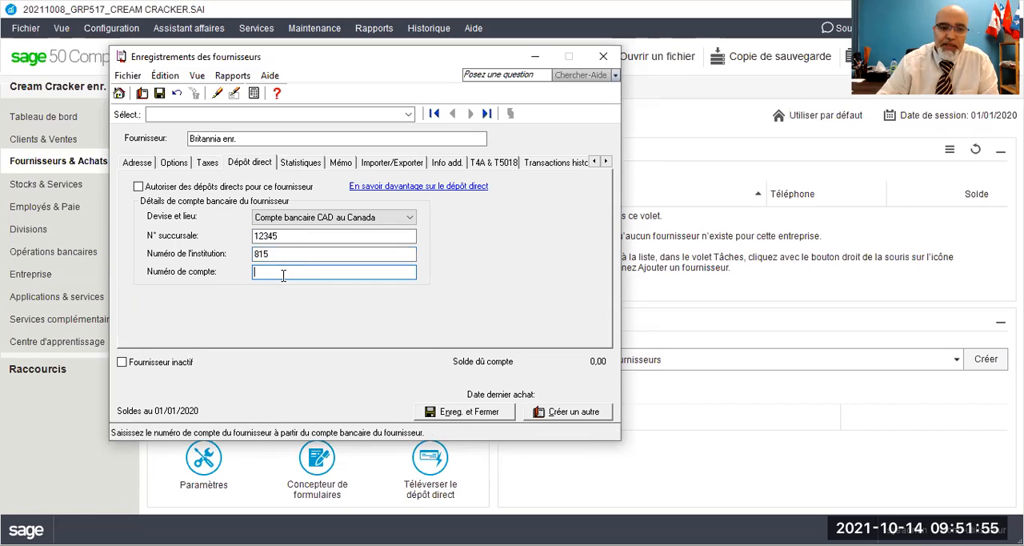
{"action": "type", "text": "123456"}
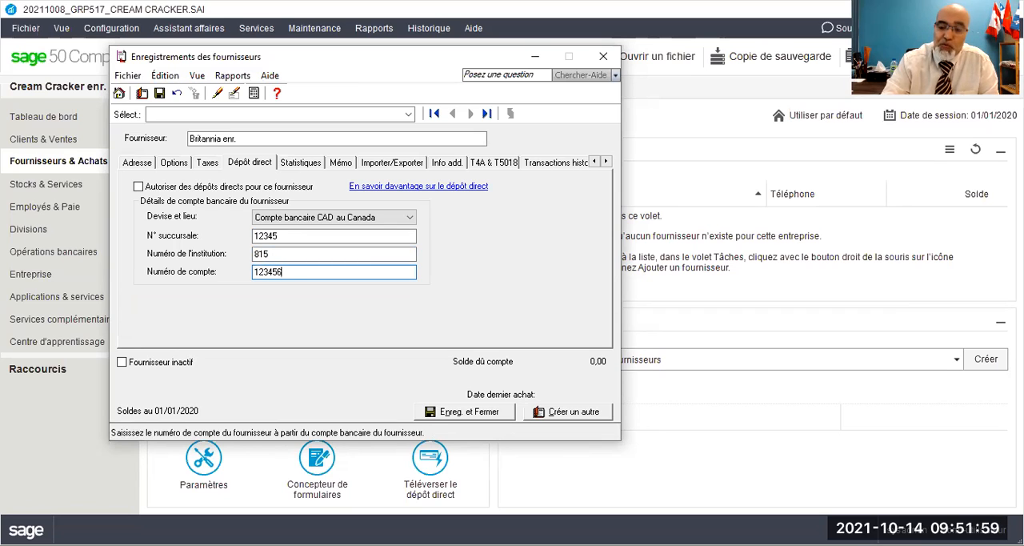
{"action": "type", "text": "7"}
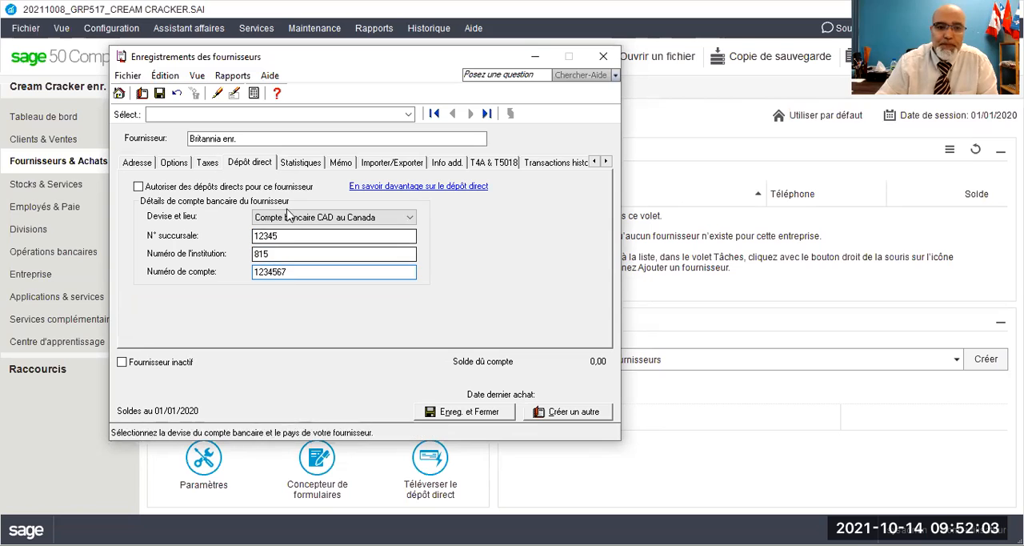
Step: Examine the supplier's purchase and payment statistics, additional information fields, and T4A and T5018 settings
{"action": "left_click", "coordinate": [300, 165]}
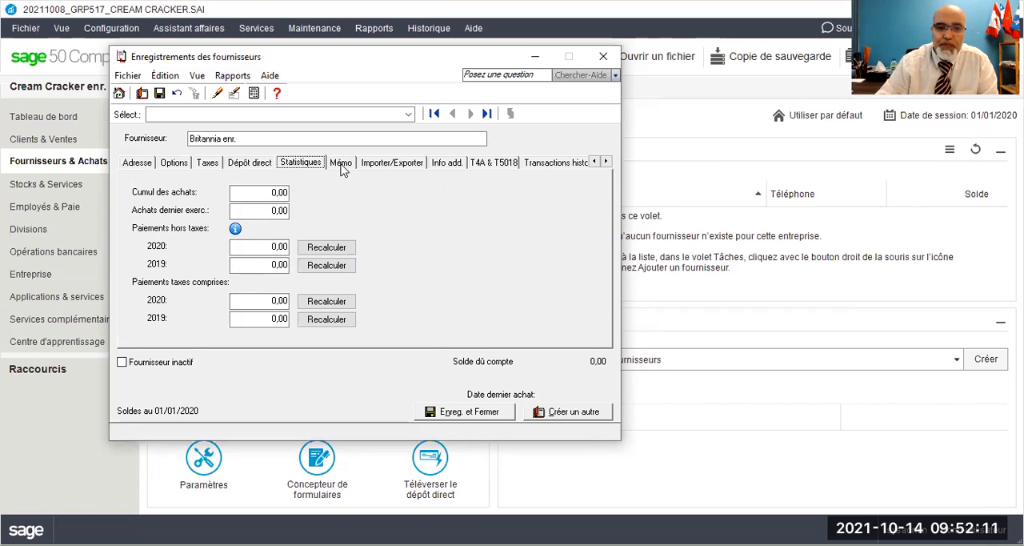
{"action": "left_click", "coordinate": [446, 164]}
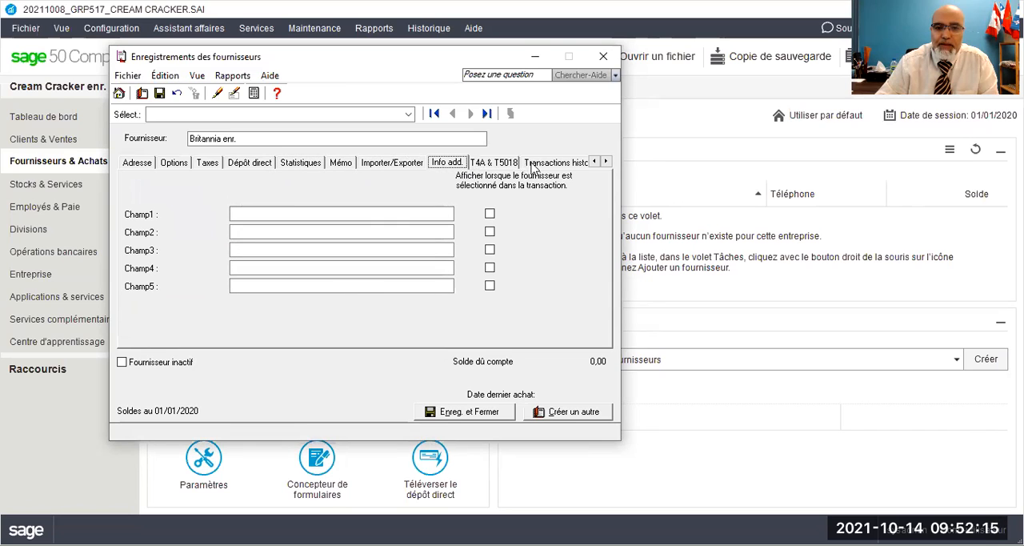
{"action": "left_click", "coordinate": [496, 164]}
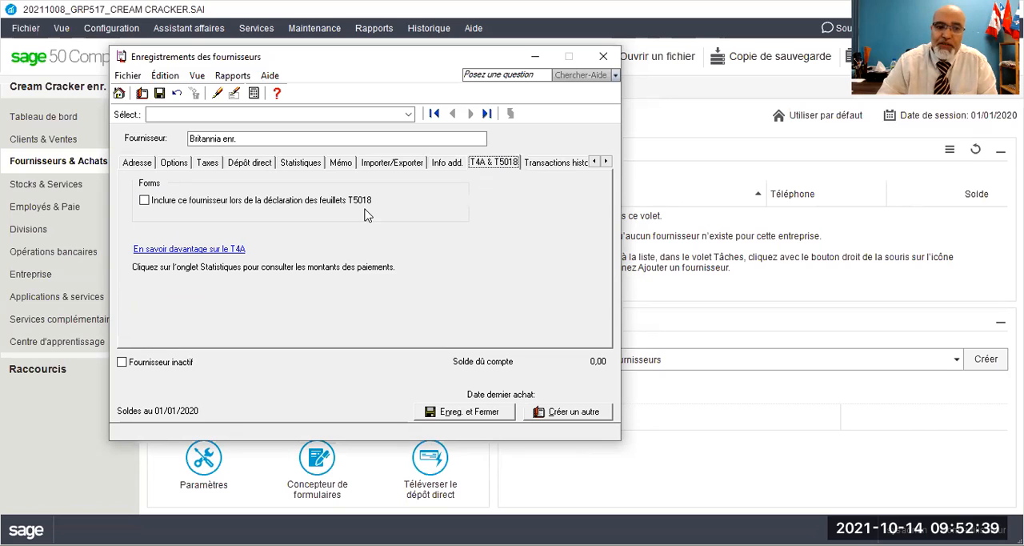
Step: Save the supplier record so historical transactions can be recorded, and open the invoice history form for Britannia enr
{"action": "left_click", "coordinate": [533, 165]}
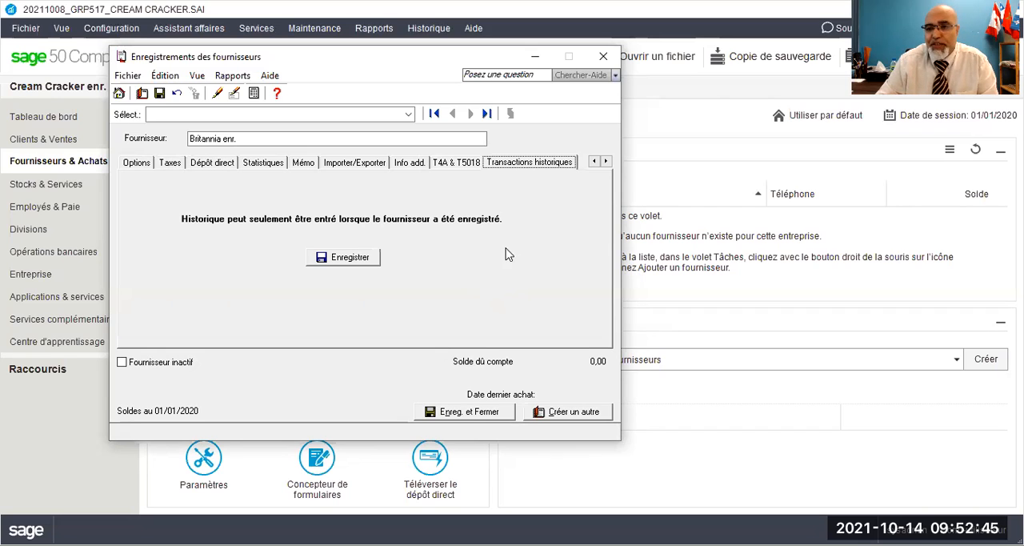
{"action": "left_click", "coordinate": [873, 397]}
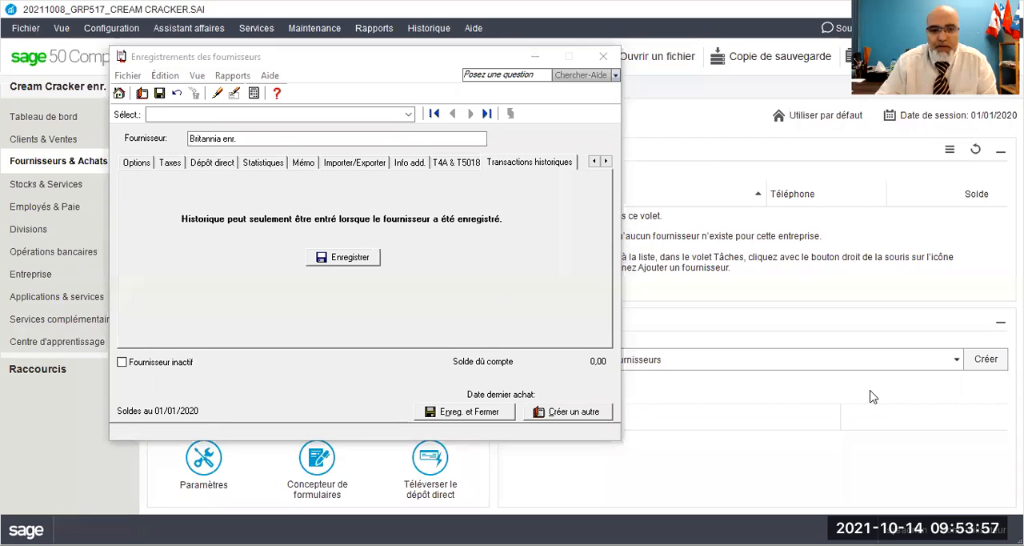
{"action": "left_click", "coordinate": [352, 261]}
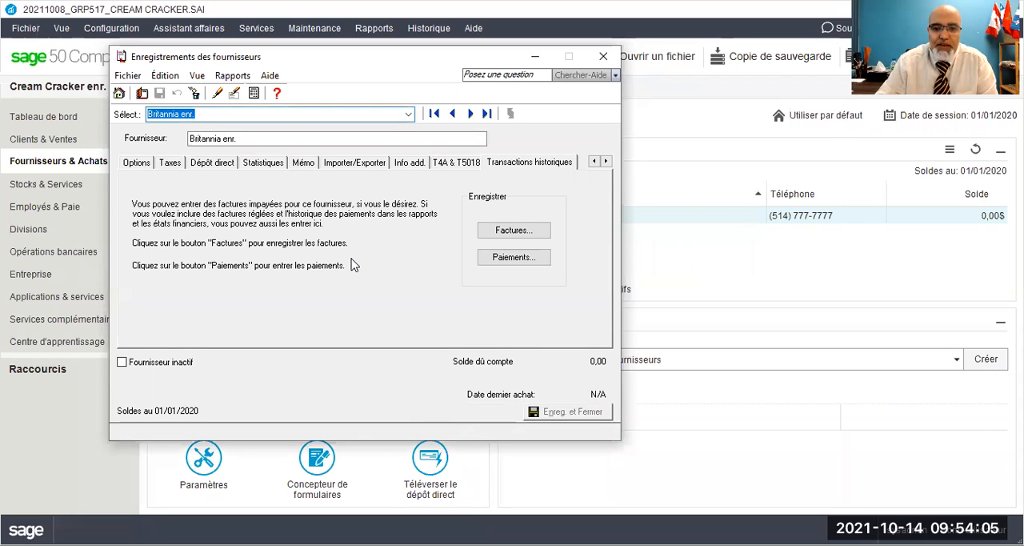
{"action": "left_click", "coordinate": [525, 233]}
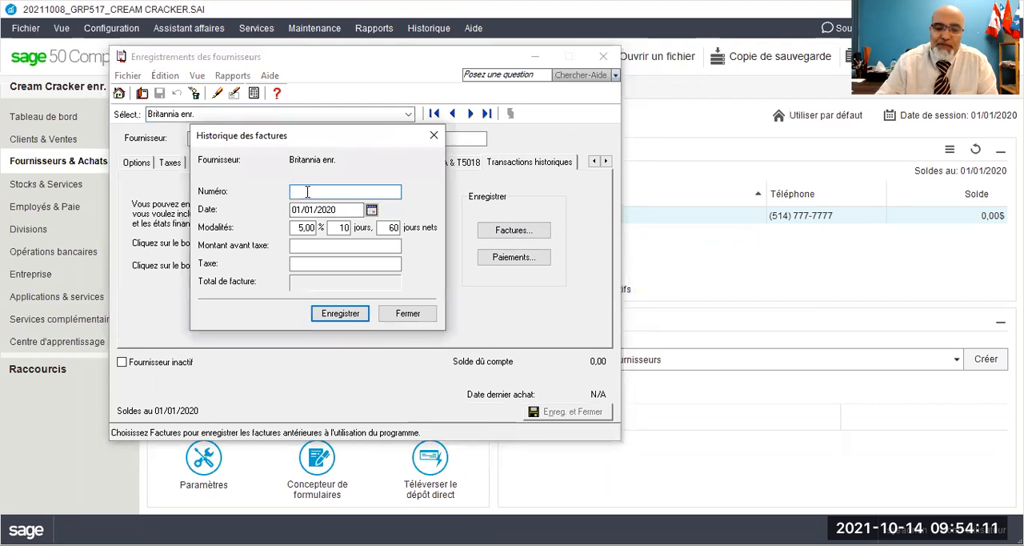
Step: Close the invoice history form without recording an invoice, and inspect the empty payment history form for Britannia enr. before closing it
{"action": "left_click", "coordinate": [923, 481]}
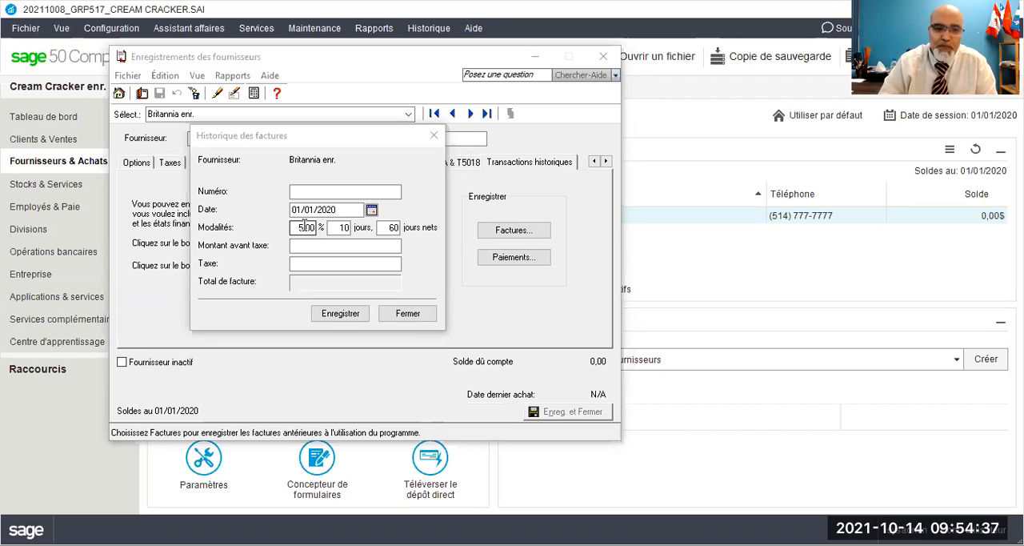
{"action": "left_click", "coordinate": [293, 264]}
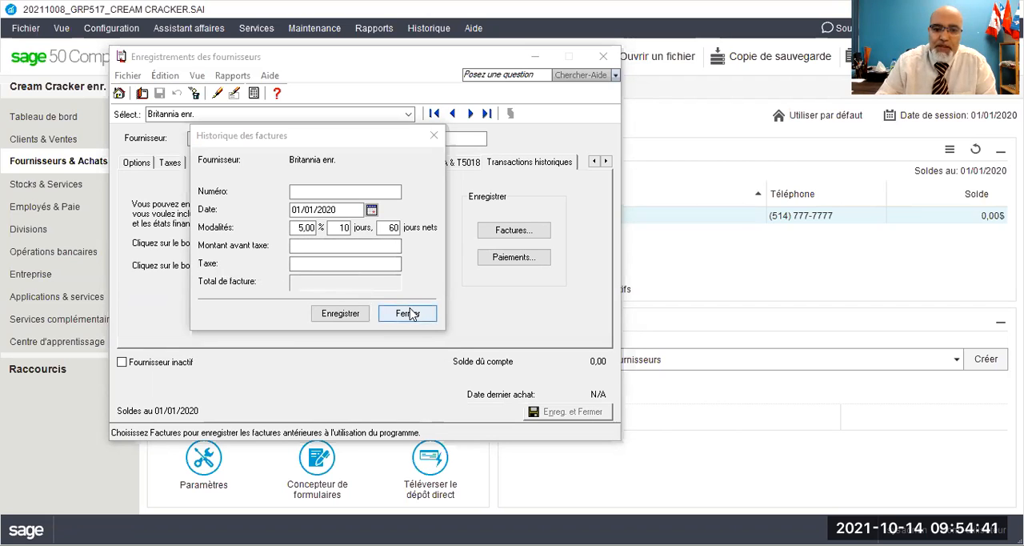
{"action": "key", "text": "Escape"}
{"action": "left_click", "coordinate": [502, 258]}
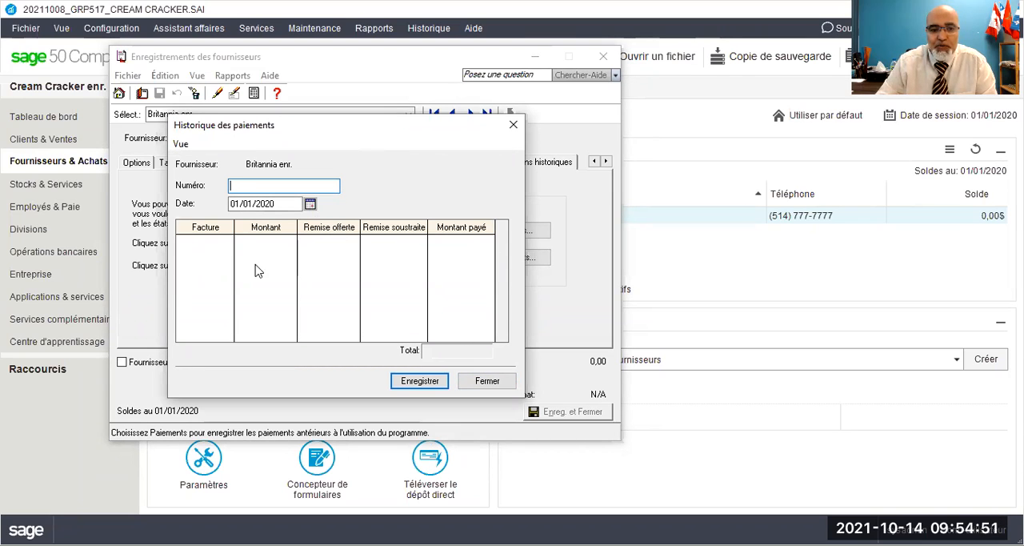
{"action": "left_click_drag", "start_coordinate": [378, 132], "coordinate": [237, 146]}
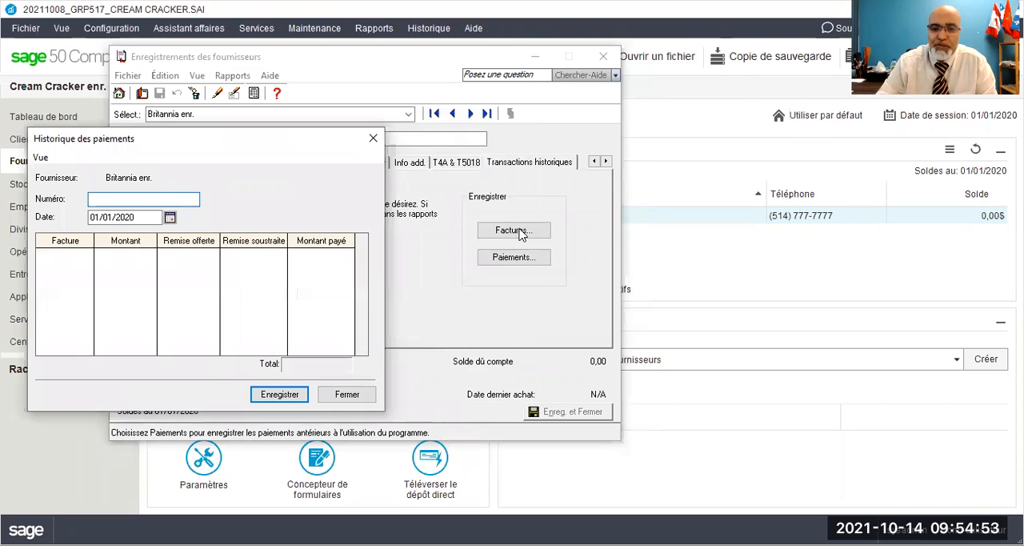
{"action": "left_click", "coordinate": [347, 394]}
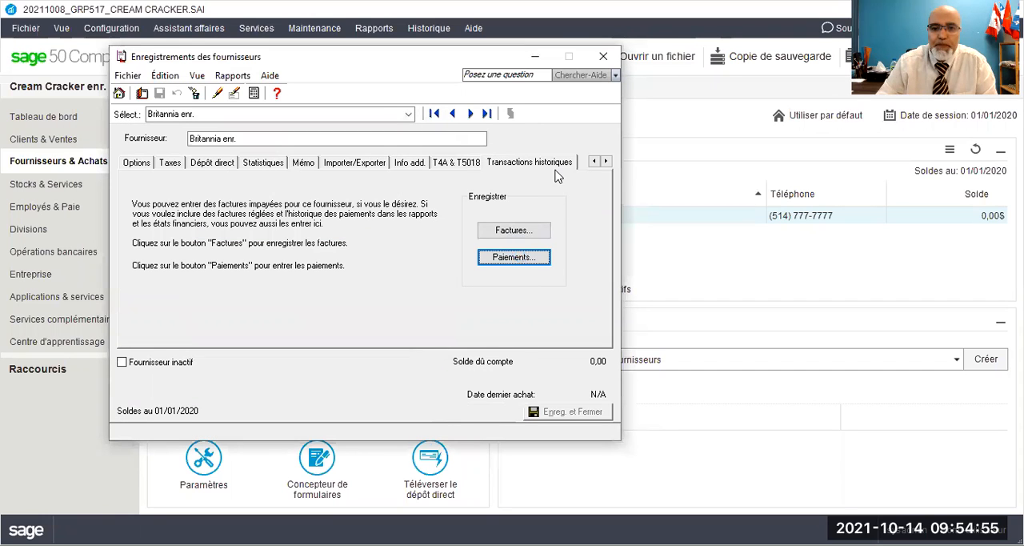
Step: Review the Britannia enr. supplier's payment terms and options, tax exemptions and tax code, direct deposit details, and address information
{"action": "left_click", "coordinate": [130, 165]}
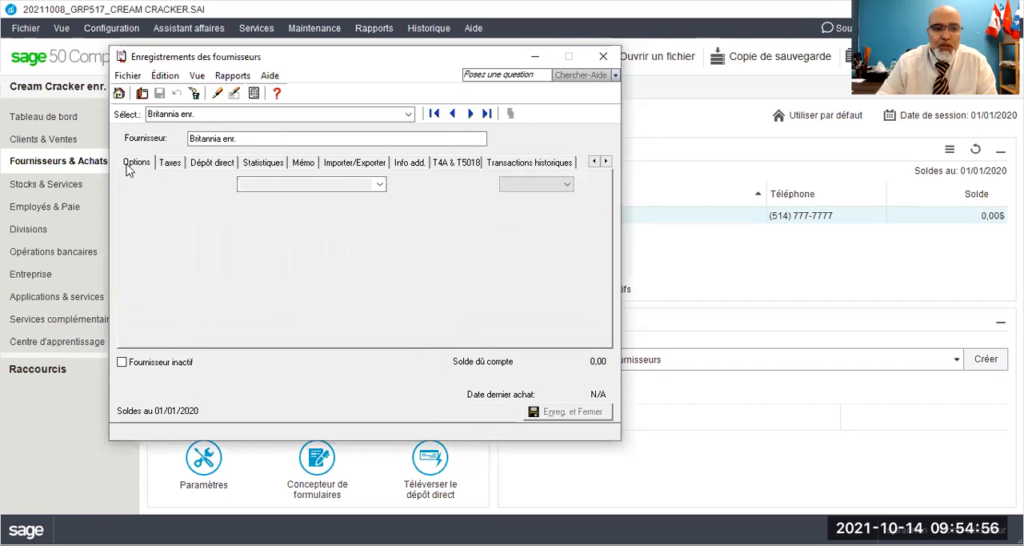
{"action": "left_click", "coordinate": [170, 166]}
{"action": "left_click", "coordinate": [196, 165]}
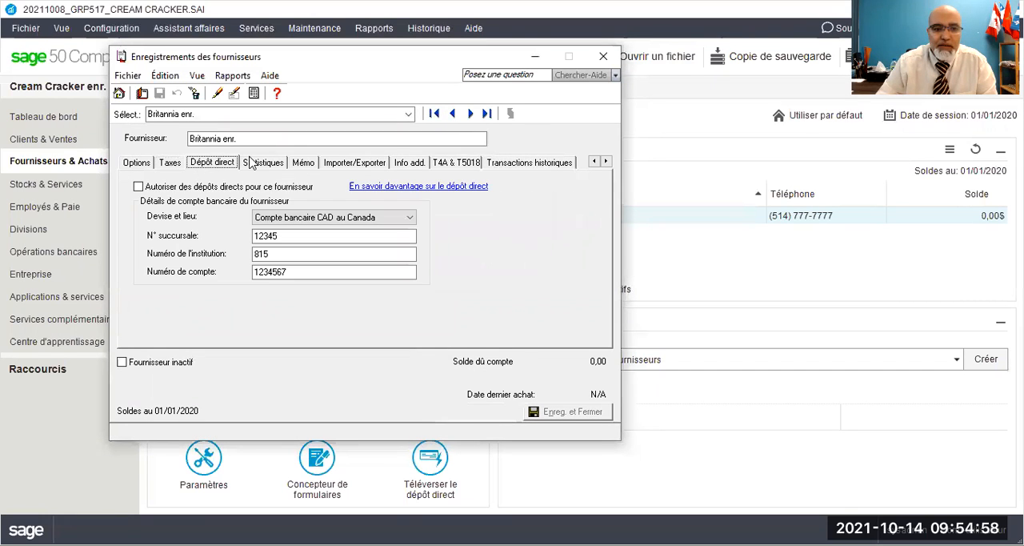
{"action": "left_click", "coordinate": [137, 165]}
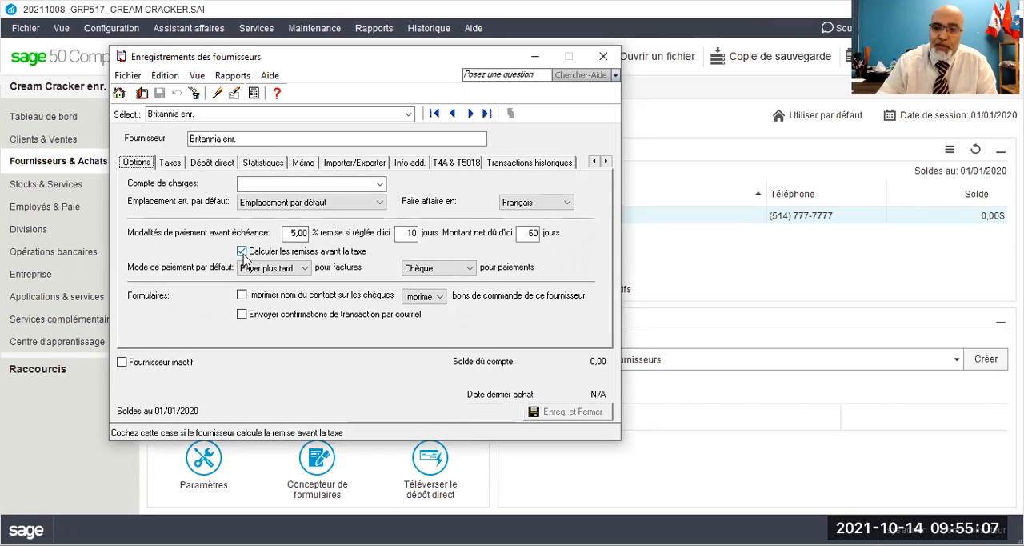
{"action": "left_click", "coordinate": [170, 164]}
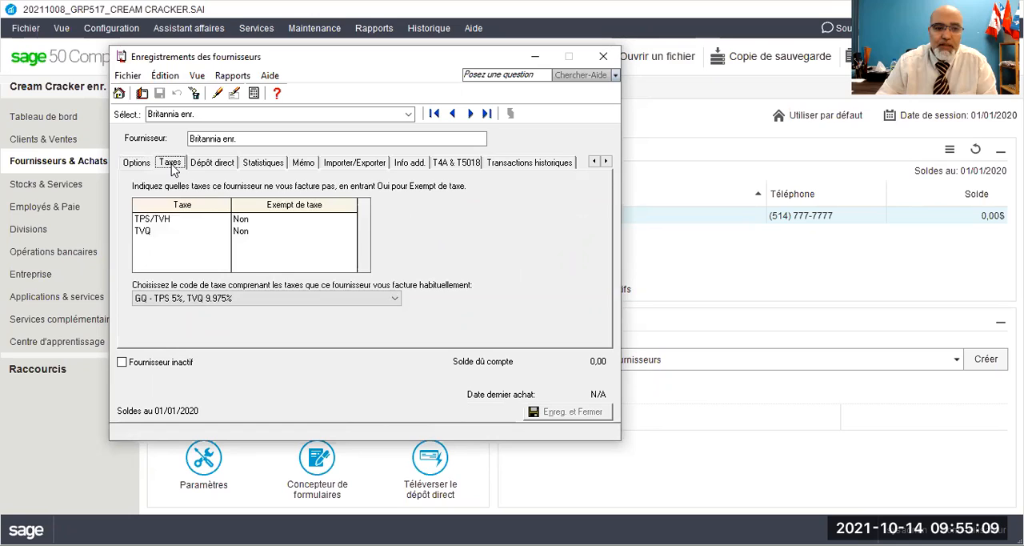
{"action": "left_click", "coordinate": [169, 299]}
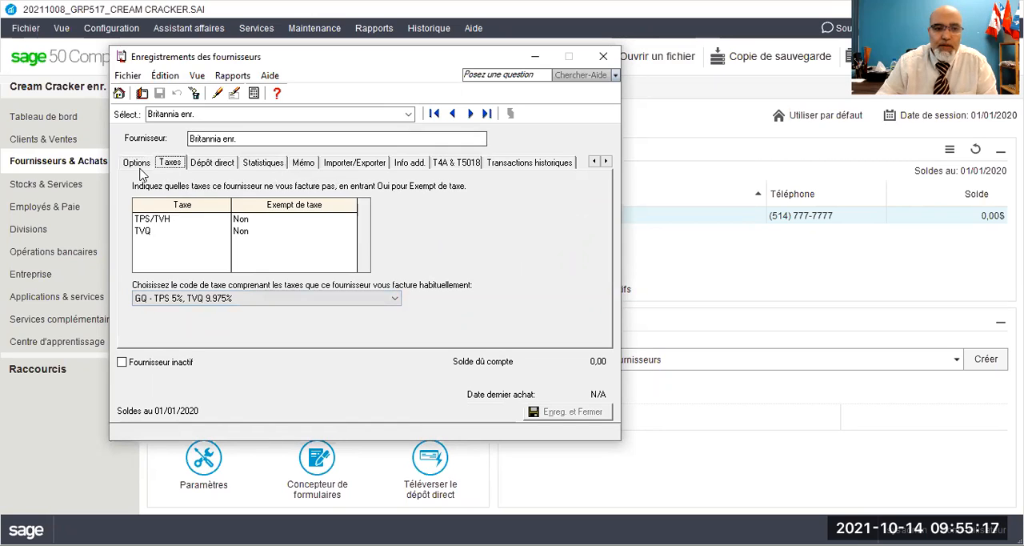
{"action": "left_click", "coordinate": [593, 162]}
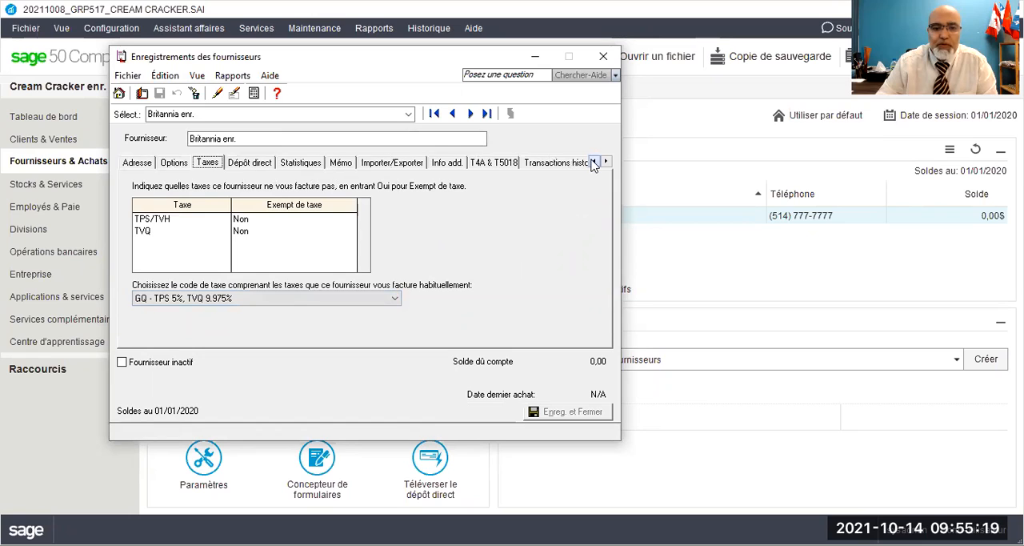
{"action": "left_click", "coordinate": [134, 163]}
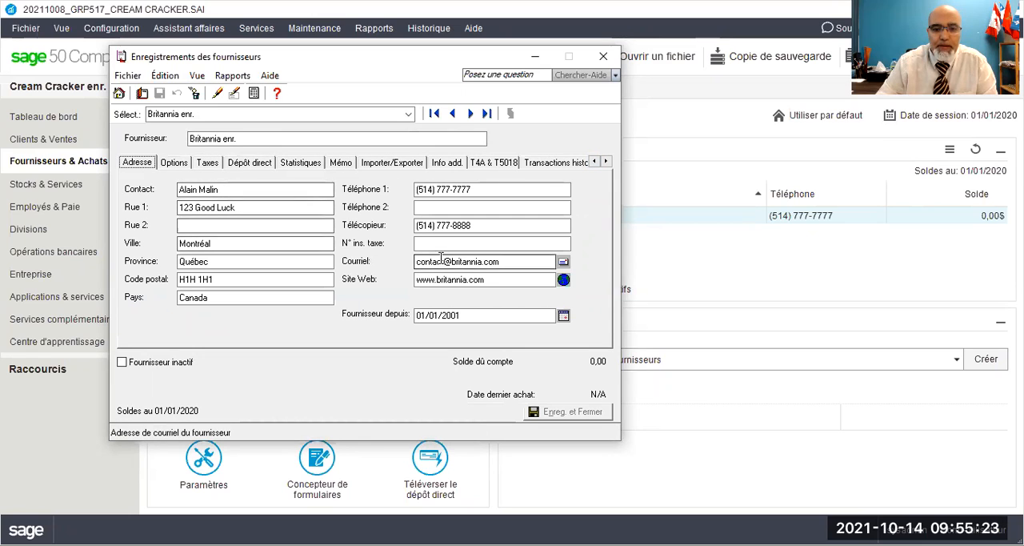